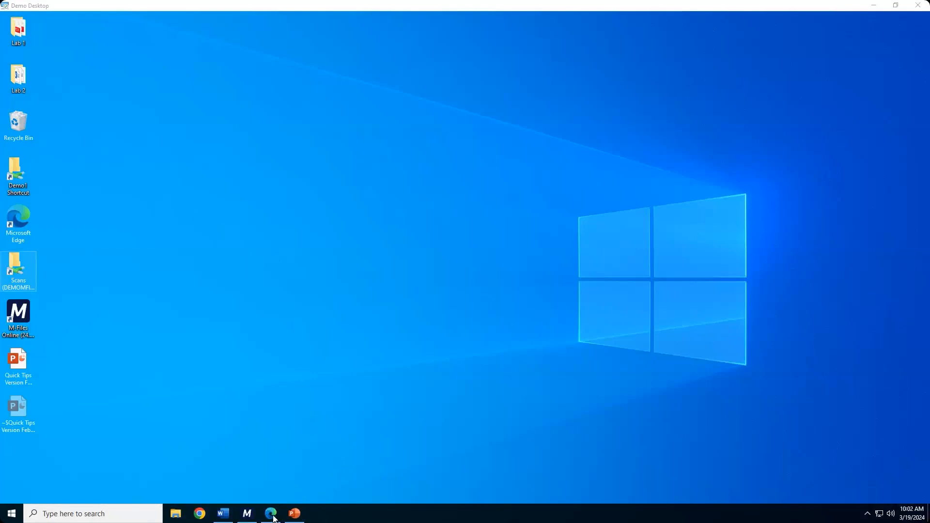
Switch to Edge, open Copilot and begin the prompt "Thank you letter to customer for their purchase from Marco Inc."
{"action": "left_click", "coordinate": [271, 513]}
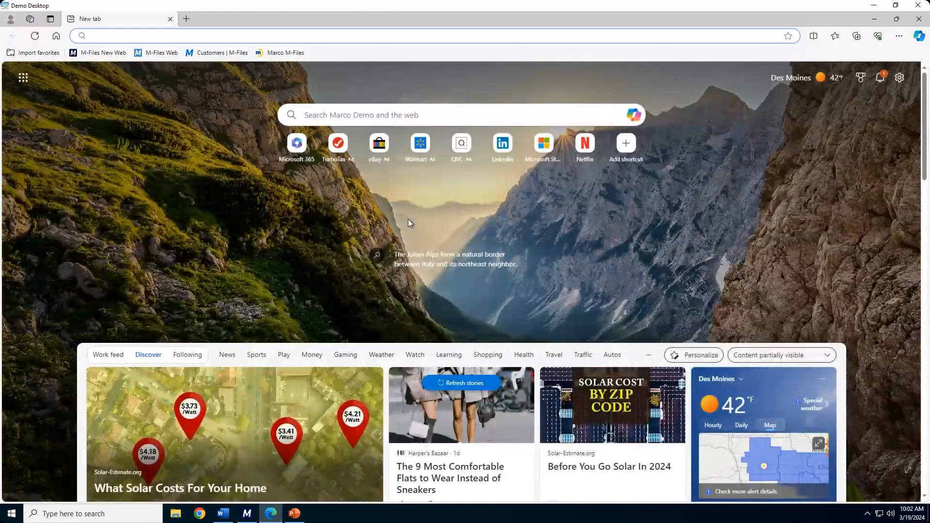
{"action": "left_click", "coordinate": [920, 37]}
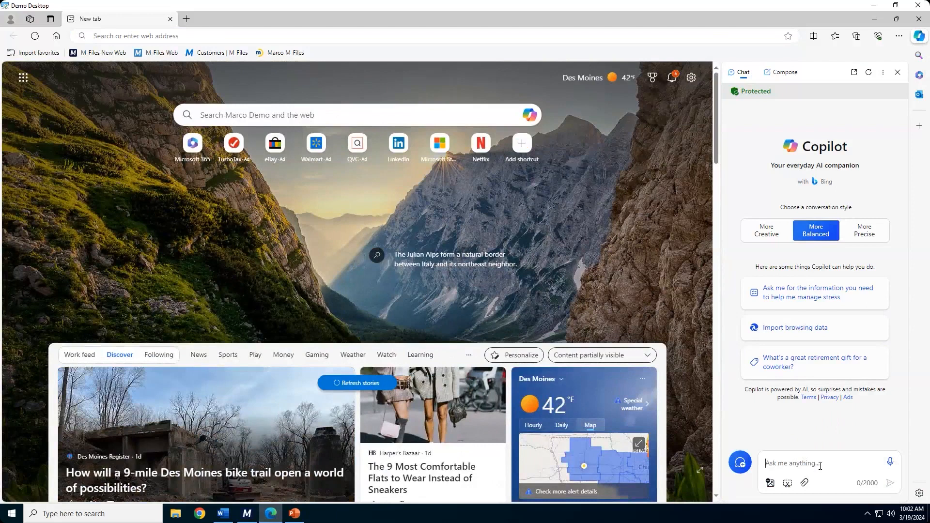
{"action": "left_click", "coordinate": [820, 466]}
{"action": "type", "text": "Thank yo"}
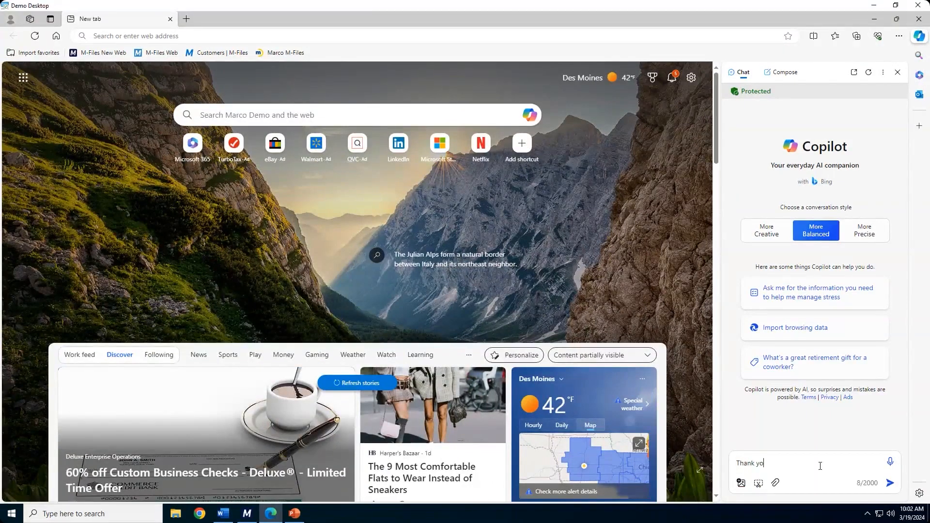
{"action": "type", "text": "u letter"}
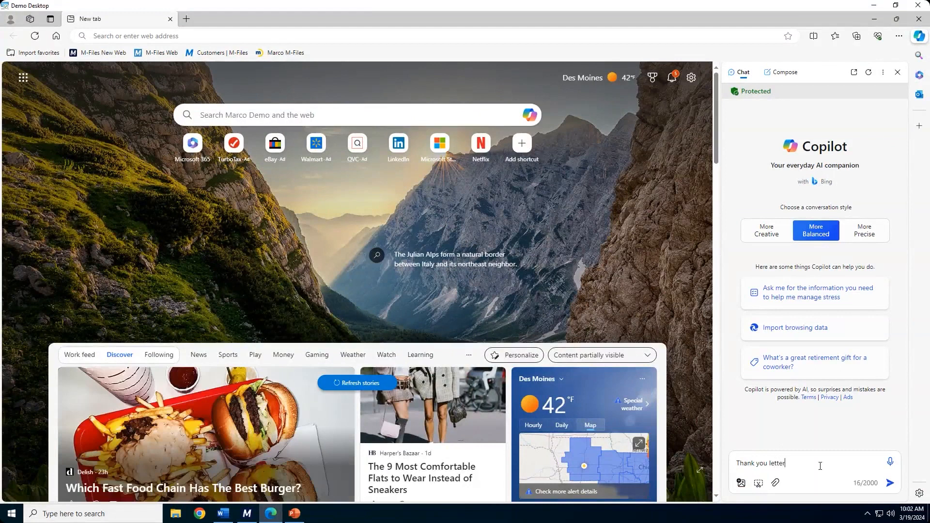
{"action": "type", "text": " to customer "}
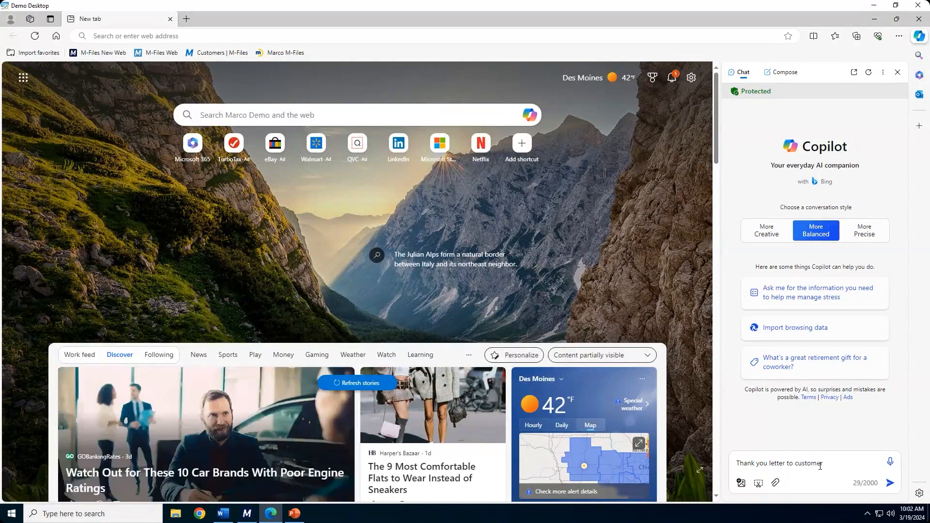
{"action": "type", "text": "for th"}
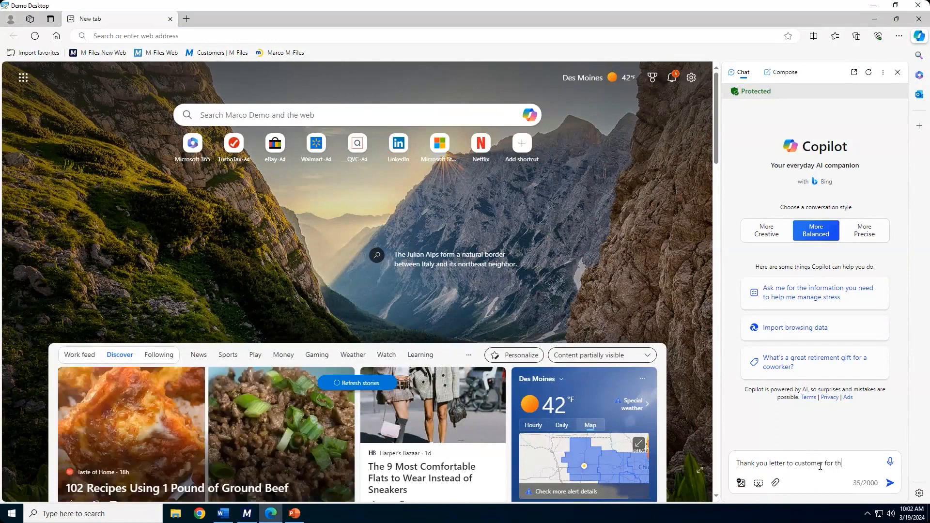
{"action": "type", "text": "eir purchase from M"}
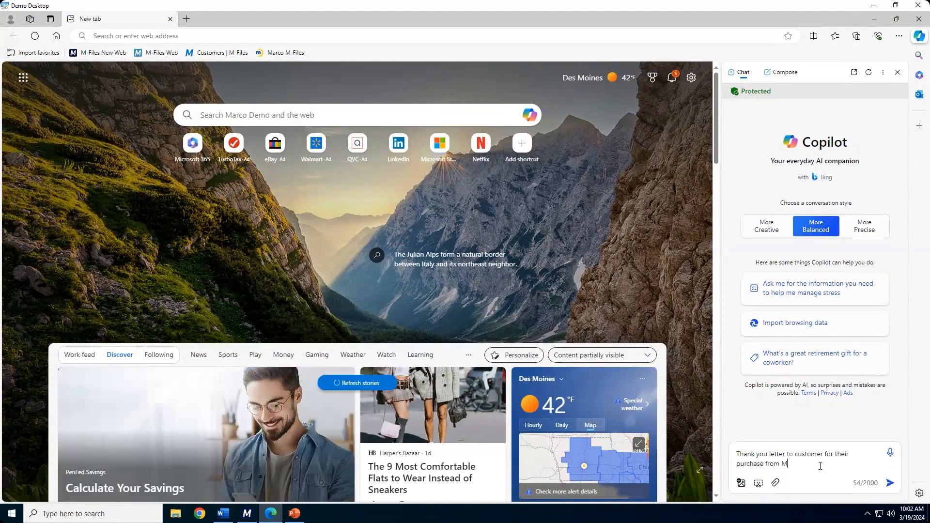
{"action": "type", "text": "arco In"}
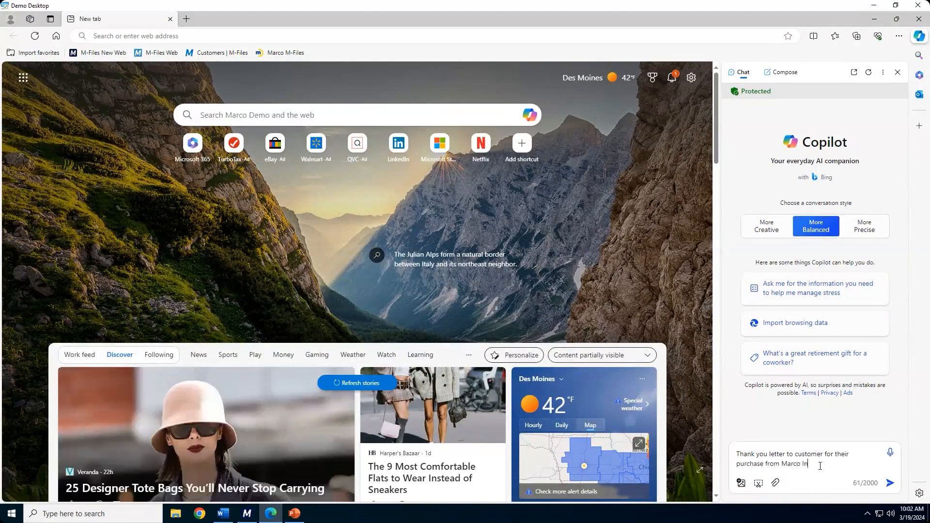
{"action": "type", "text": "c. U"}
Add "List the product, product order number, quantity, cost and total and when their first payment is due" to the prompt and submit it
{"action": "type", "text": "st "}
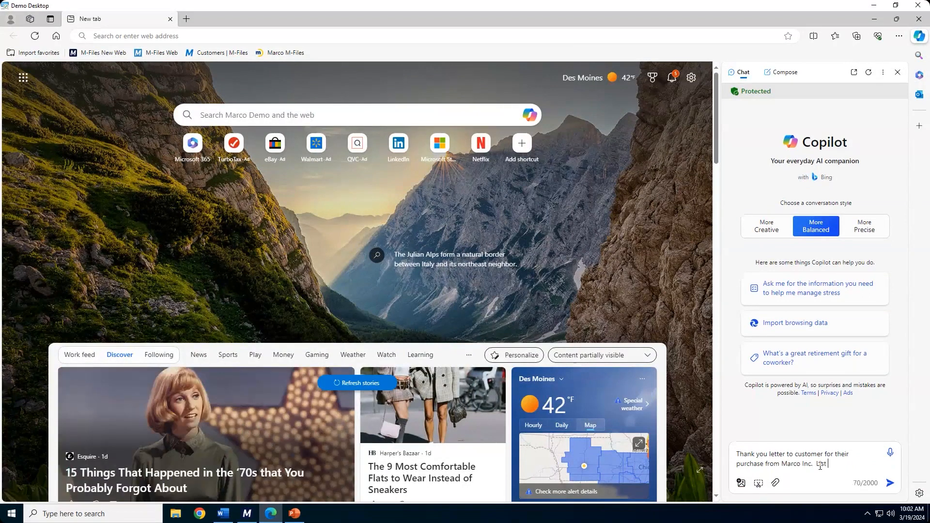
{"action": "type", "text": "the pro"}
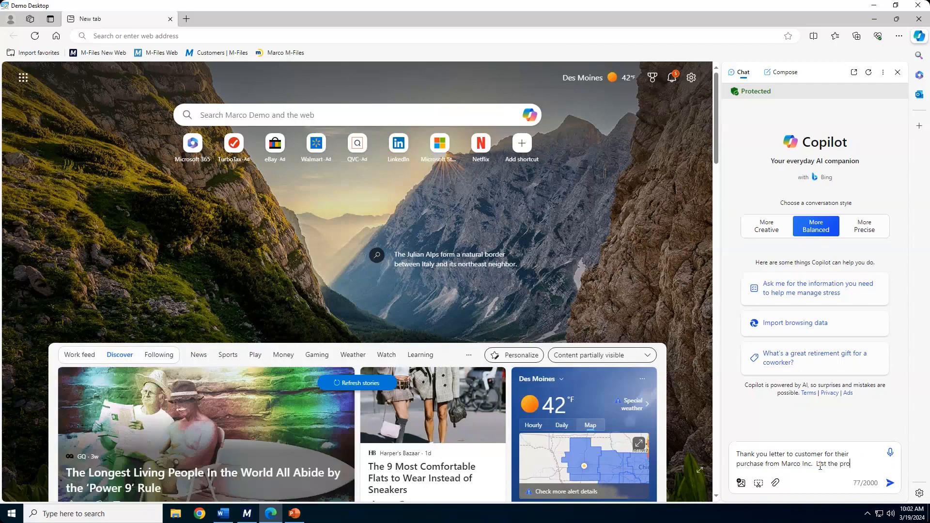
{"action": "type", "text": "duct. "}
{"action": "type", "text": "produc"}
{"action": "type", "text": "t order"}
{"action": "type", "text": " numbe"}
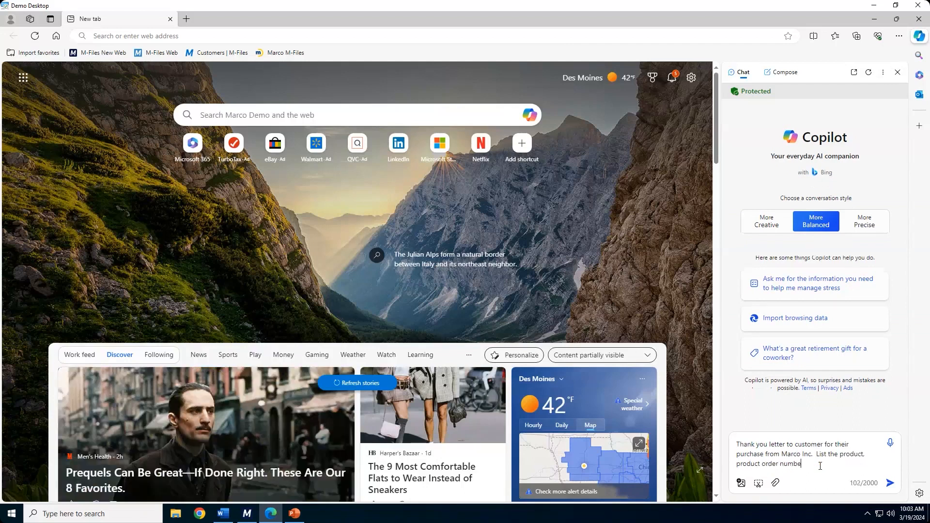
{"action": "type", "text": "r, quantity, cost"}
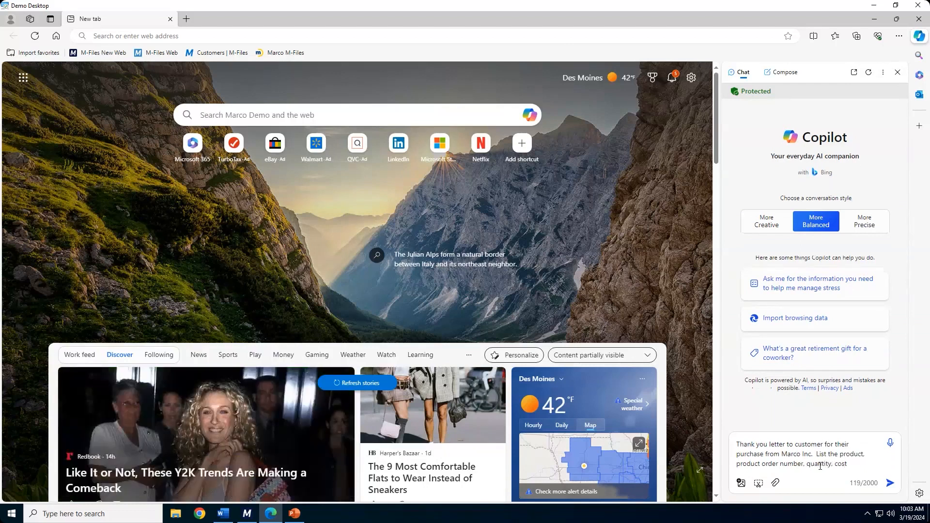
{"action": "type", "text": " and total "}
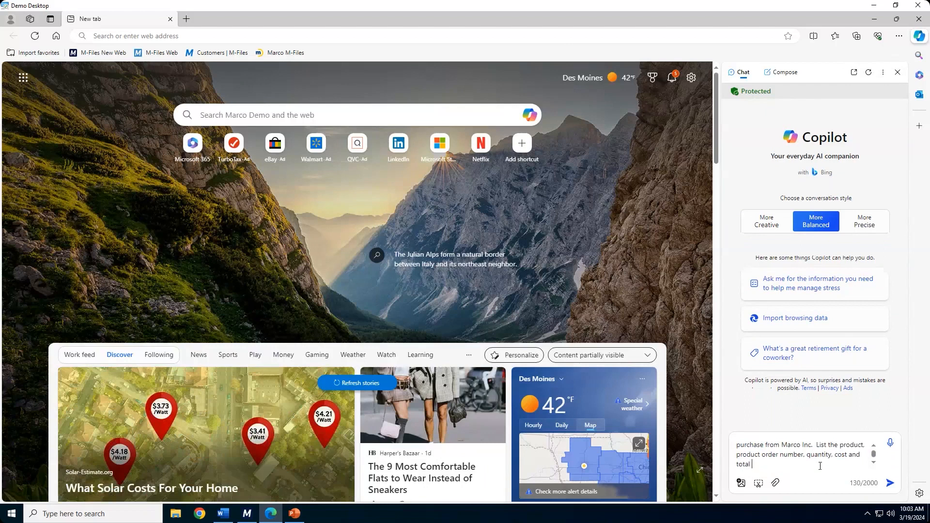
{"action": "type", "text": "and wh"}
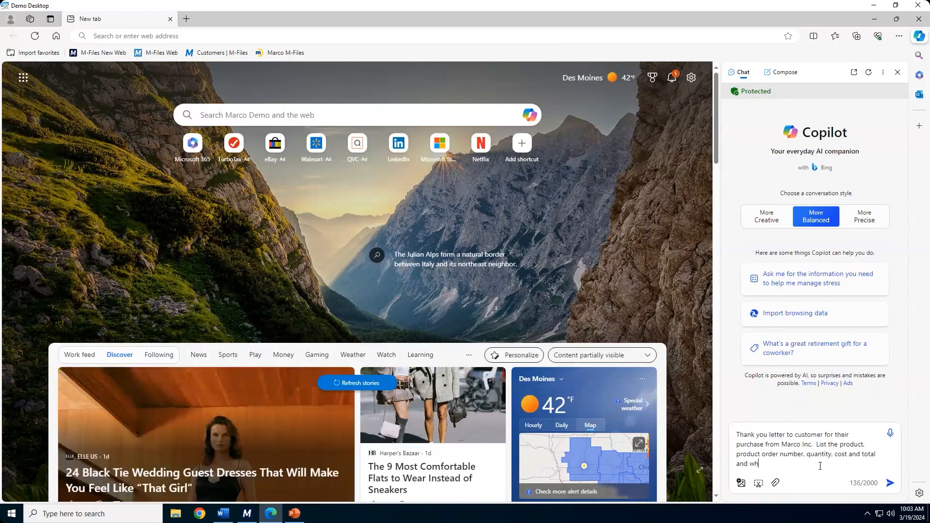
{"action": "type", "text": "en their first "}
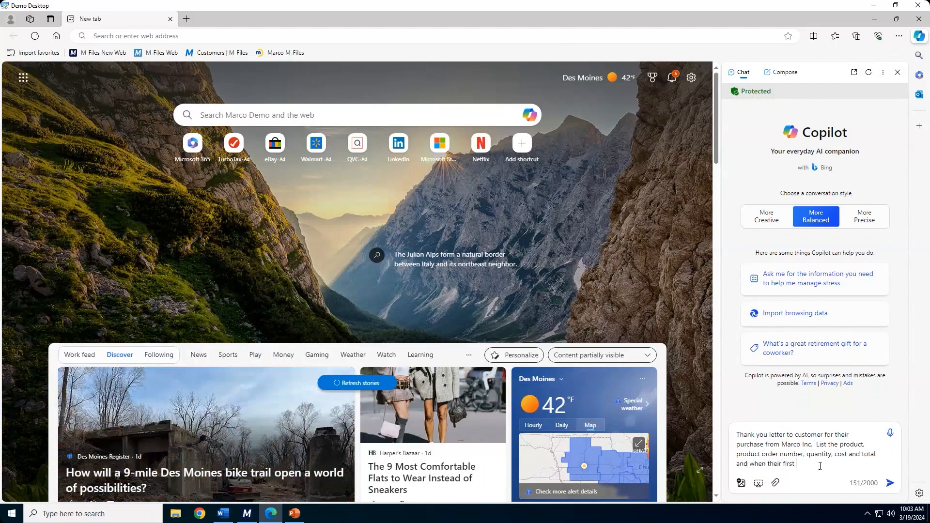
{"action": "type", "text": "payment is due"}
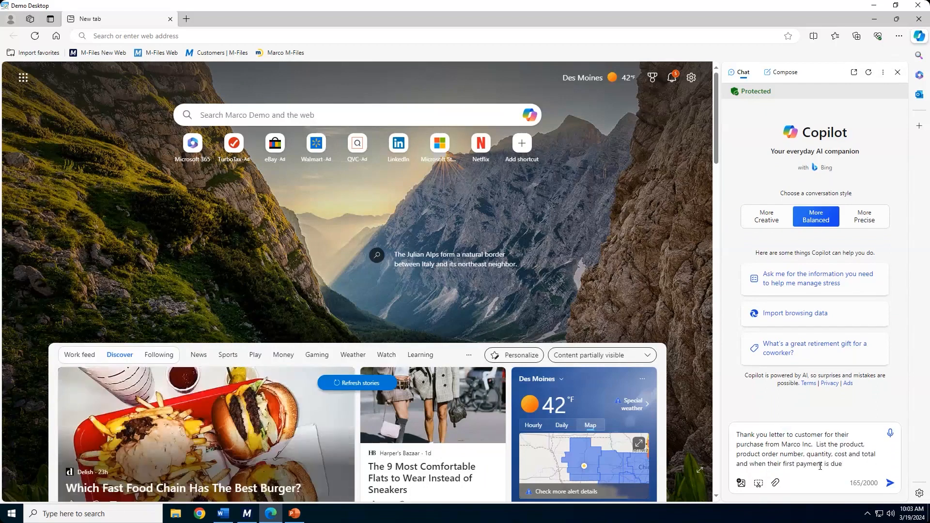
{"action": "left_click", "coordinate": [890, 484]}
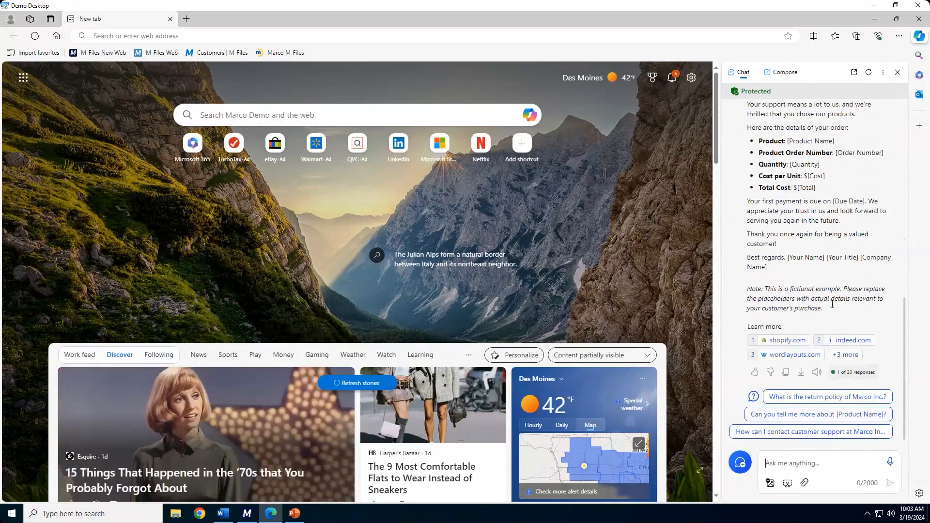
Copy Copilot's letter and paste it with source formatting below "Dear Name," in the Thank Letter Start document in Word, with its window maximized
{"action": "left_click", "coordinate": [788, 372]}
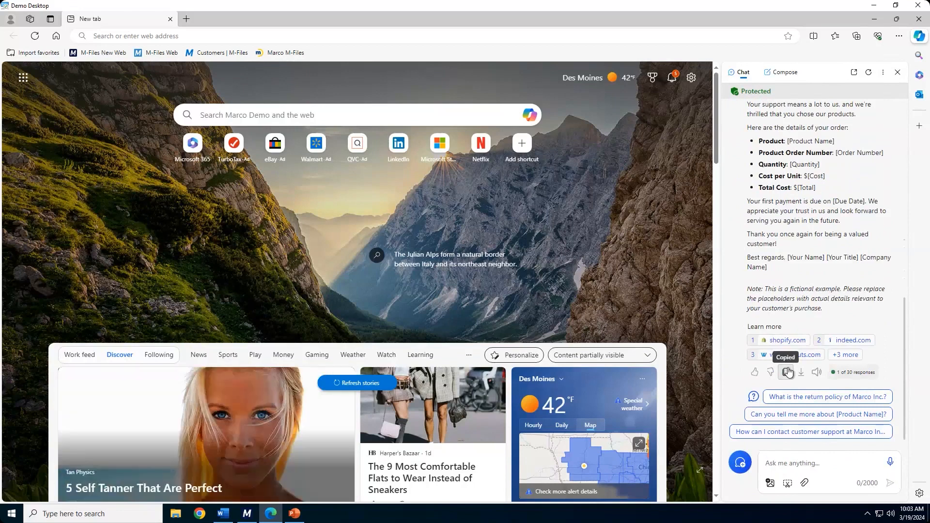
{"action": "left_click", "coordinate": [226, 517]}
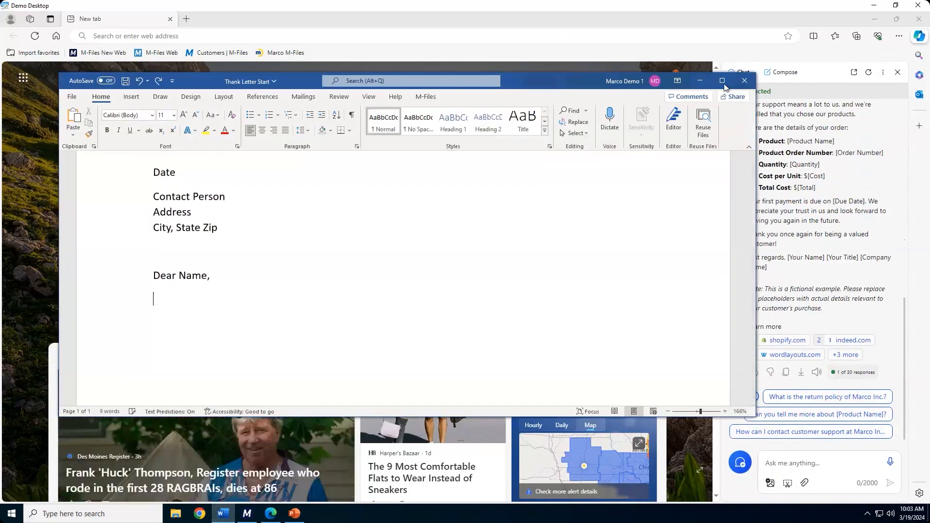
{"action": "left_click", "coordinate": [723, 81]}
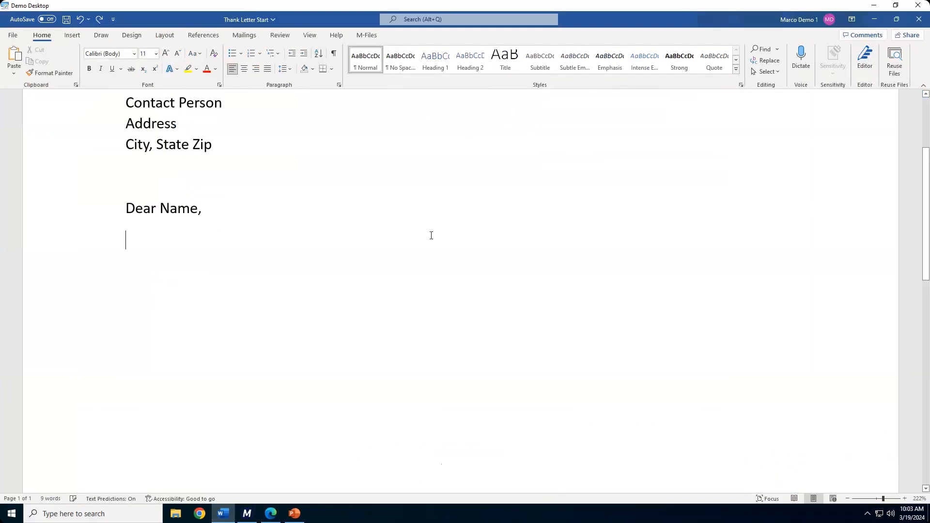
{"action": "right_click", "coordinate": [140, 237]}
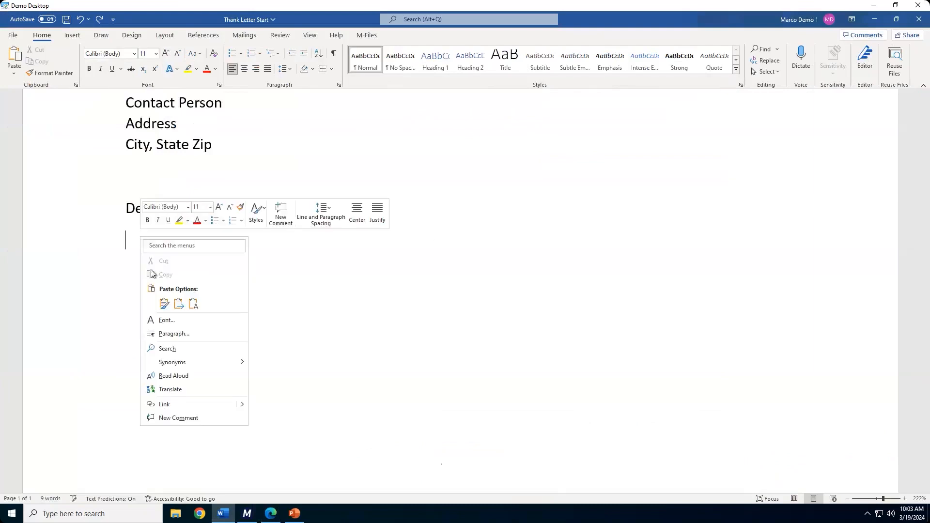
{"action": "left_click", "coordinate": [164, 303]}
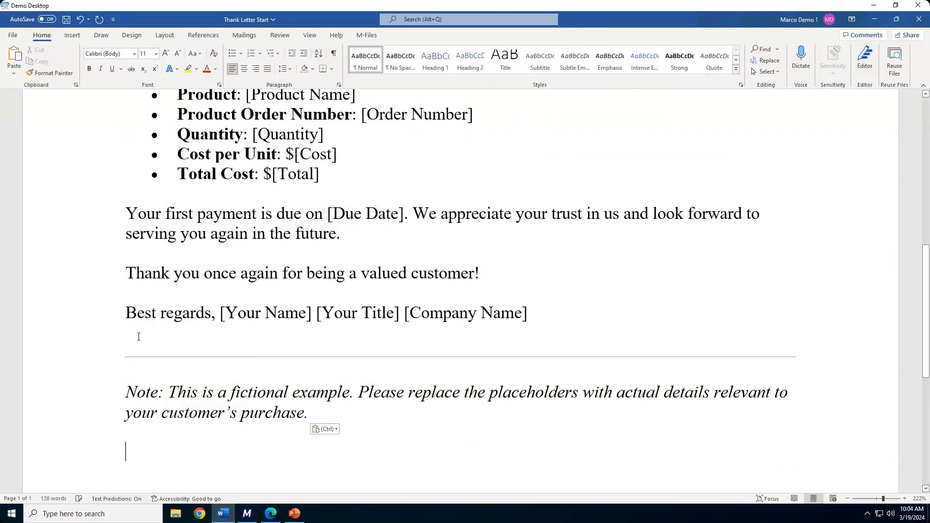
Delete the horizontal line and the fictional-example note below the letter's closing line
{"action": "left_click_drag", "start_coordinate": [125, 313], "coordinate": [476, 434]}
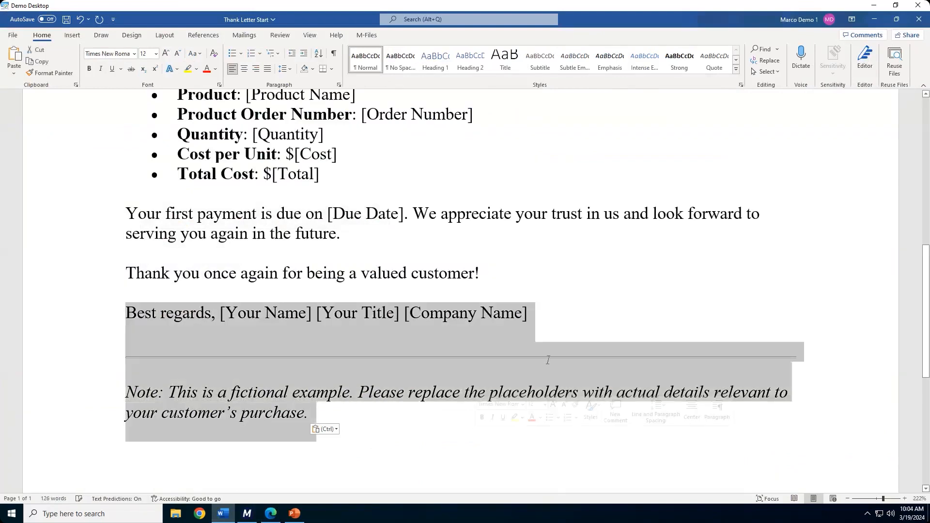
{"action": "left_click", "coordinate": [550, 391]}
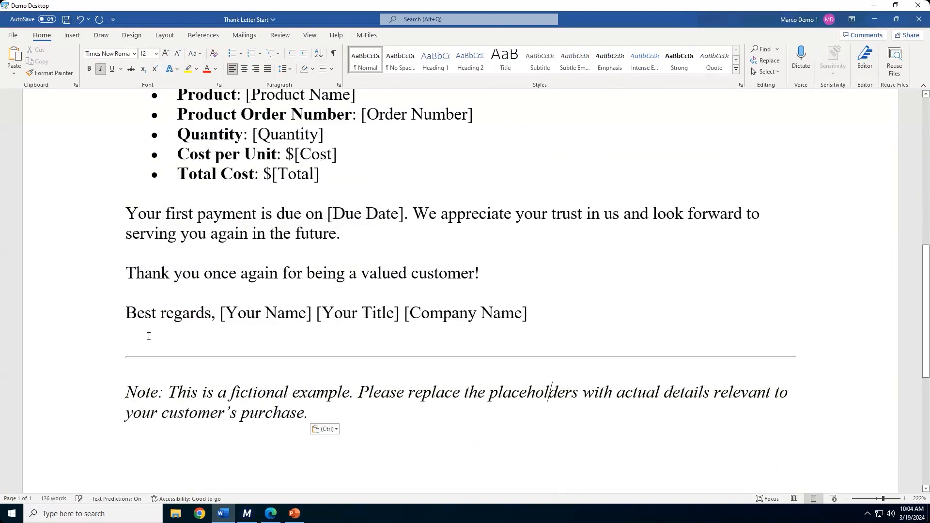
{"action": "left_click_drag", "start_coordinate": [149, 337], "coordinate": [204, 377]}
{"action": "left_click", "coordinate": [523, 339]}
{"action": "left_click_drag", "start_coordinate": [110, 375], "coordinate": [111, 352]}
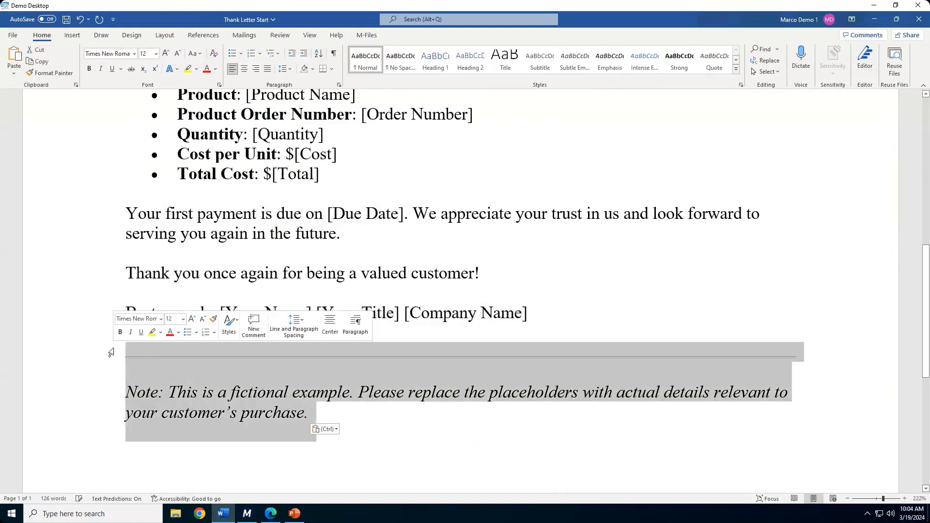
{"action": "key", "text": "Delete"}
Move [Your Name] to its own paragraph under "Best regards,", remove the title and company placeholders, and add an empty paragraph below
{"action": "left_click", "coordinate": [221, 314]}
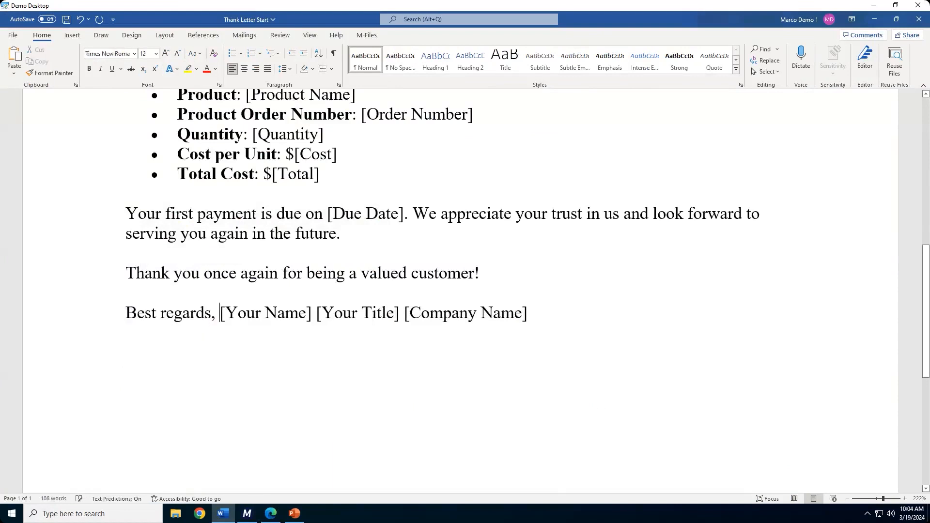
{"action": "key", "text": "Return"}
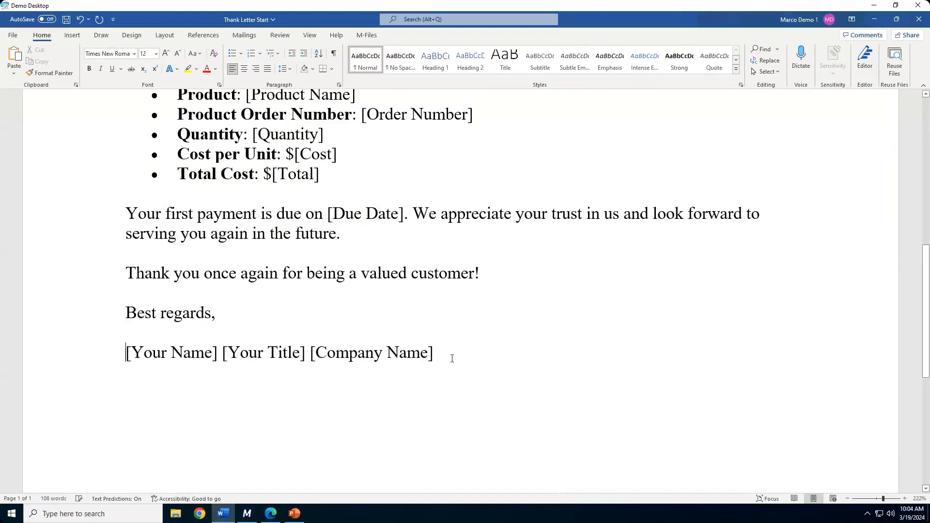
{"action": "left_click_drag", "start_coordinate": [434, 358], "coordinate": [221, 345]}
{"action": "key", "text": "Delete"}
{"action": "key", "text": "Return"}
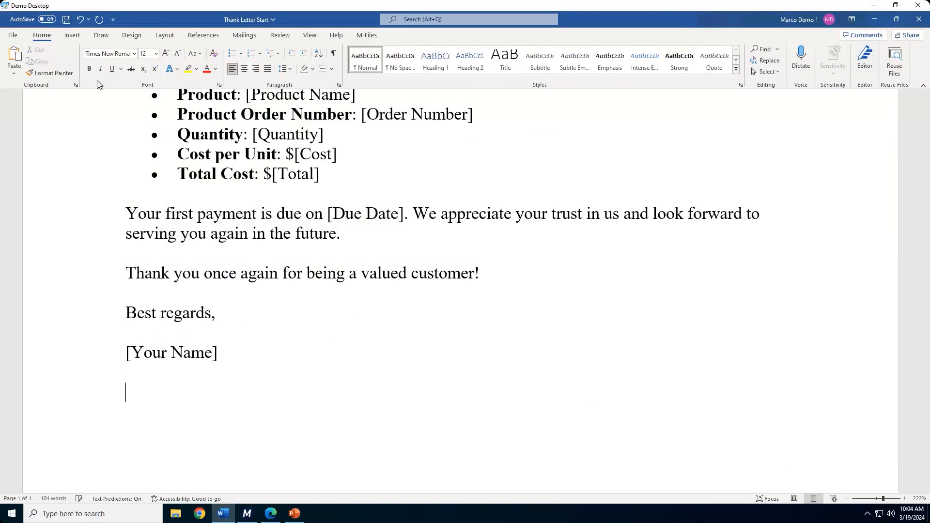
Insert the picture "Logo - Color with Tagline Bottom (PNG)" from this device below [Your Name] and shrink it to about three quarters of its size
{"action": "left_click", "coordinate": [74, 36]}
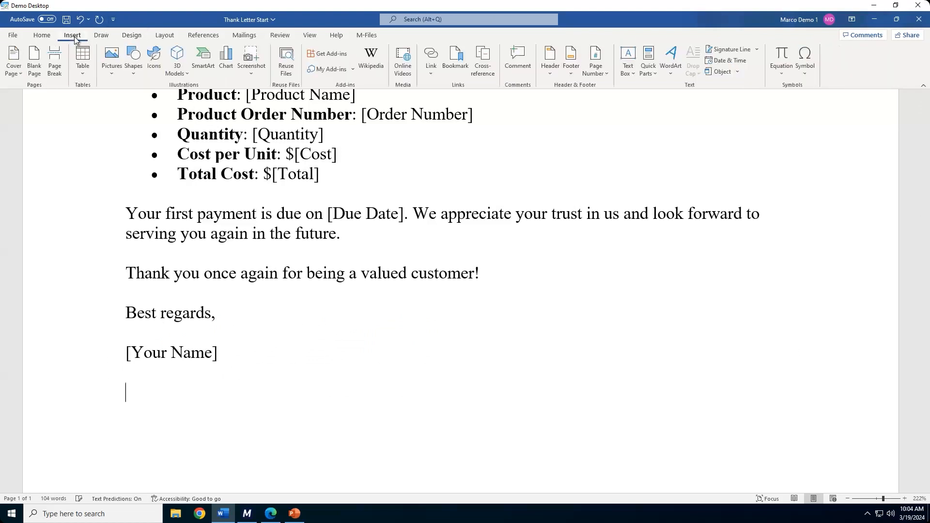
{"action": "left_click", "coordinate": [111, 59]}
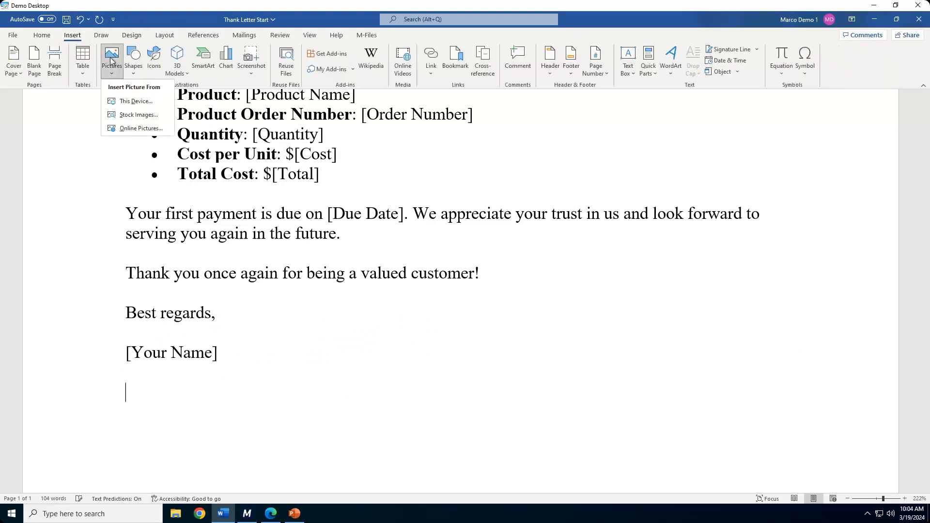
{"action": "left_click", "coordinate": [139, 106]}
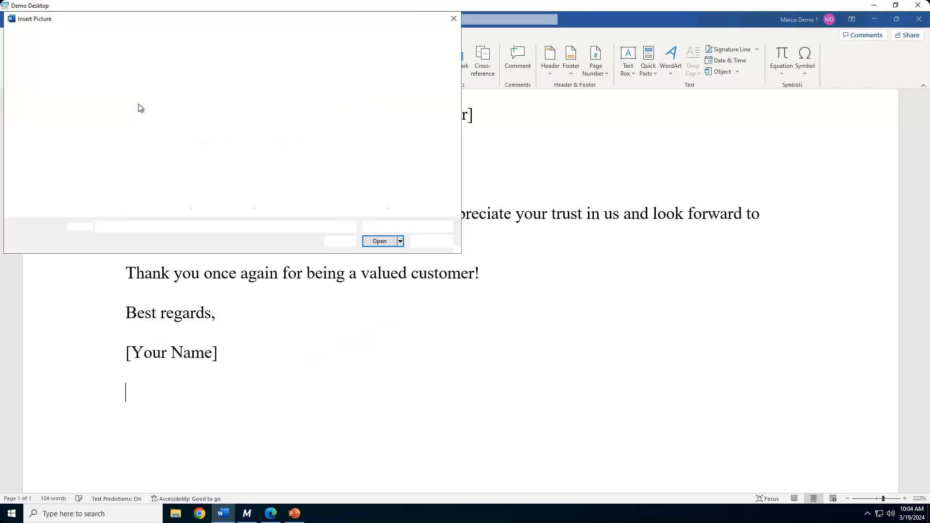
{"action": "left_click", "coordinate": [379, 97]}
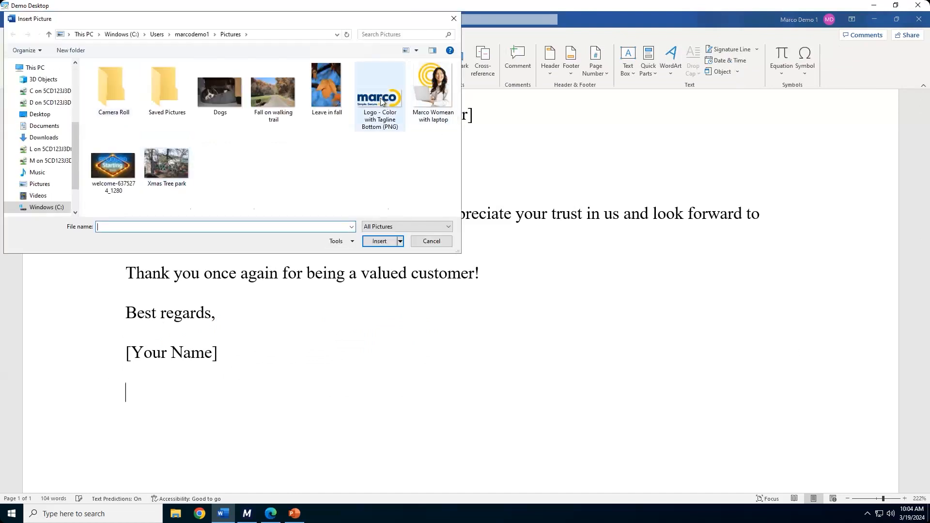
{"action": "left_click", "coordinate": [379, 241]}
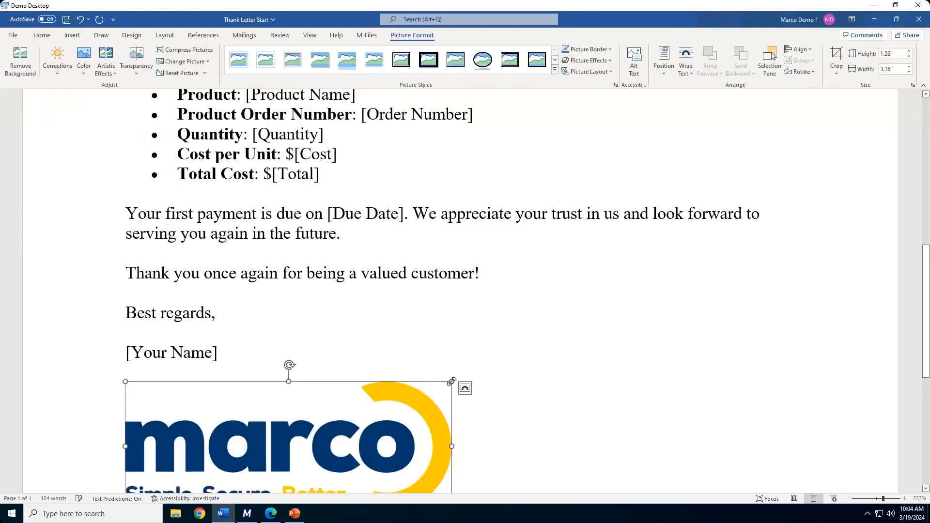
{"action": "left_click_drag", "start_coordinate": [452, 381], "coordinate": [341, 422]}
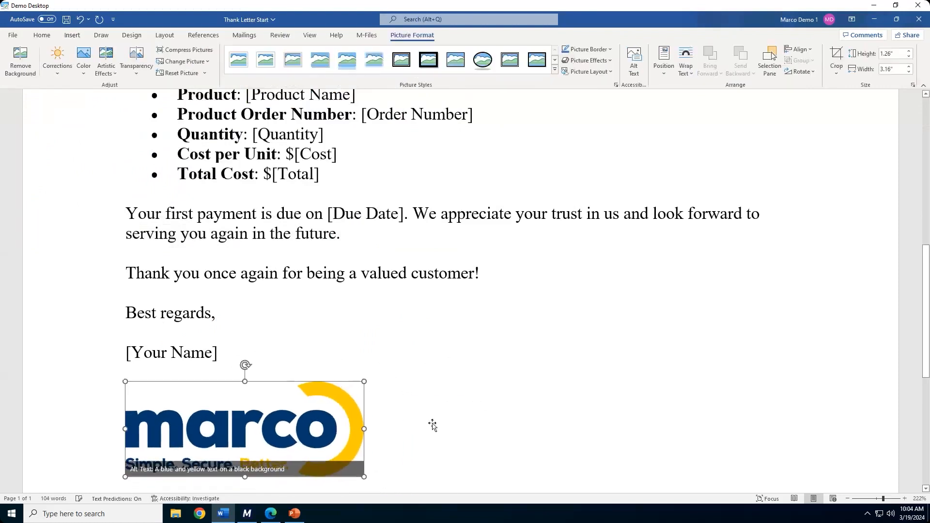
{"action": "left_click", "coordinate": [434, 420]}
{"action": "scroll", "coordinate": [613, 395], "scroll_direction": "up", "scroll_amount": 7}
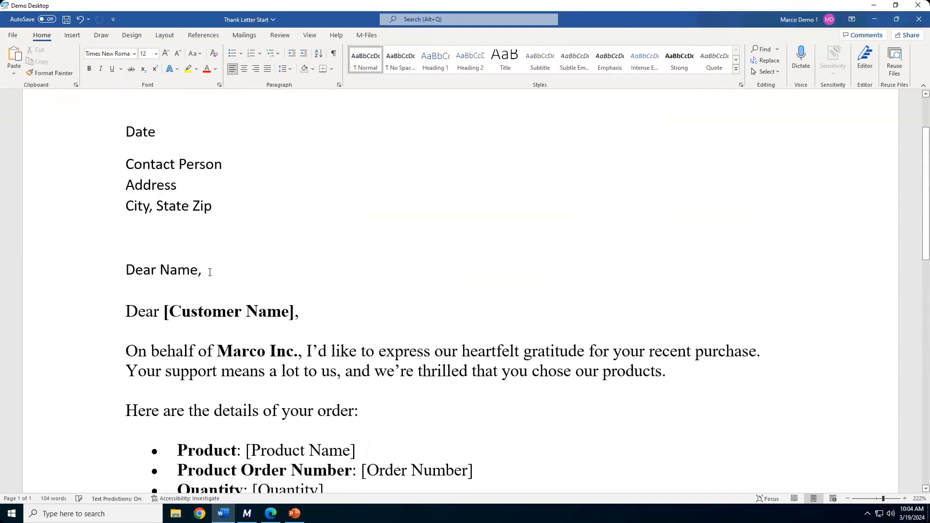
Delete the duplicate "Dear Name," line and the extra blank space above "Dear [Customer Name],"
{"action": "left_click_drag", "start_coordinate": [215, 268], "coordinate": [118, 270]}
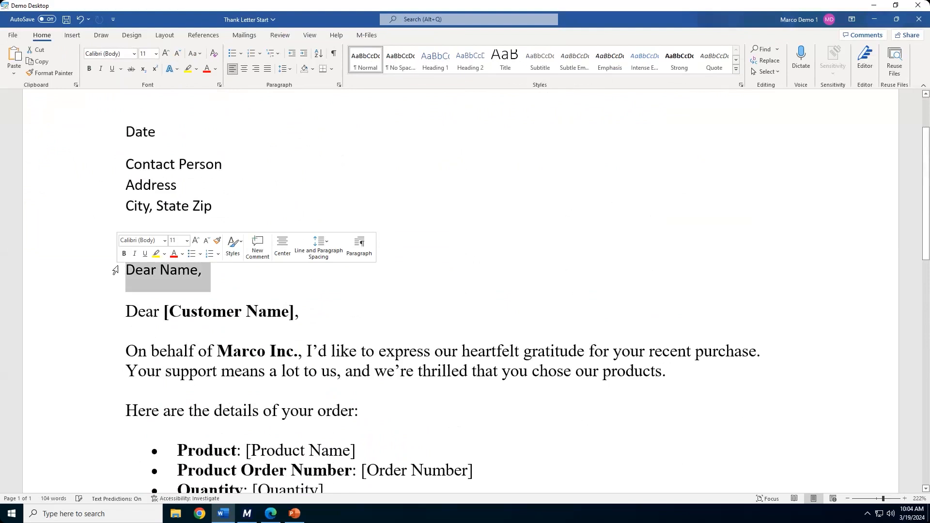
{"action": "key", "text": "Delete"}
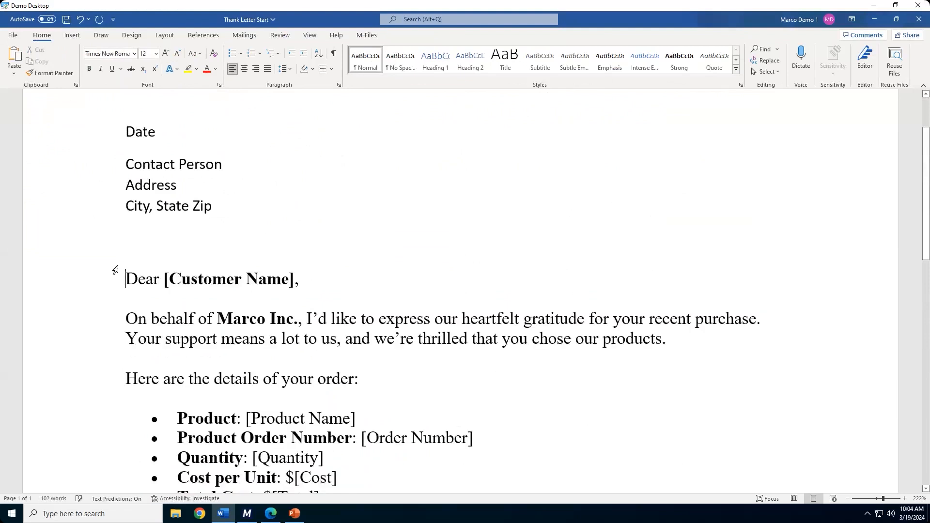
{"action": "key", "text": "BackSpace"}
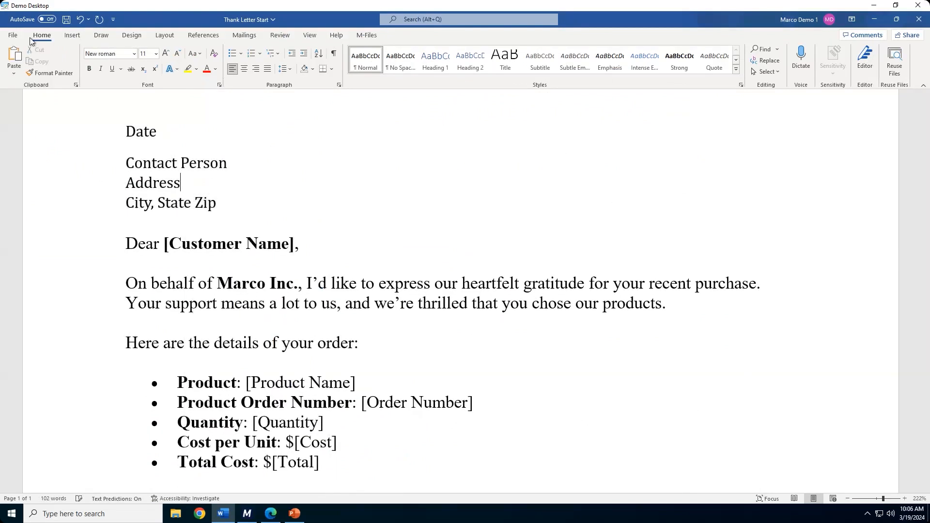
Save the letter in Documents as "Customer Thank You Letter" and close it
{"action": "left_click", "coordinate": [19, 38]}
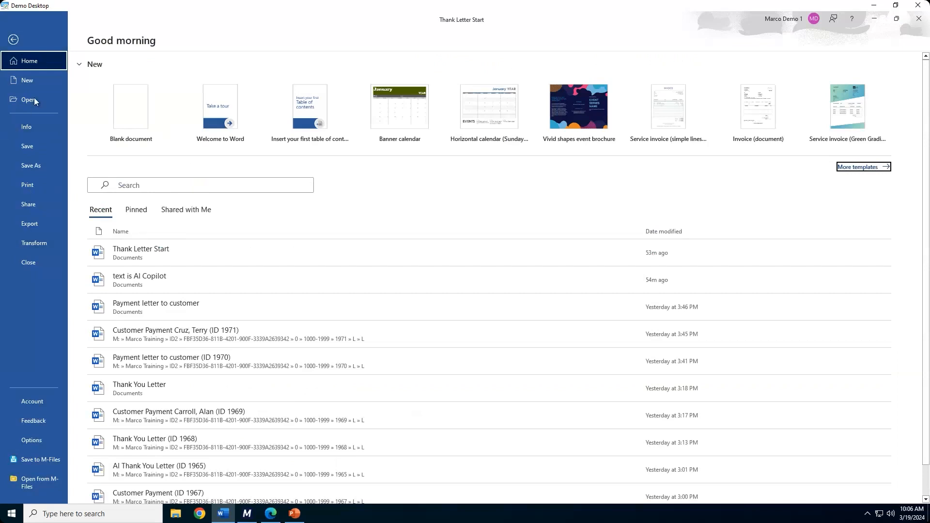
{"action": "left_click", "coordinate": [42, 170]}
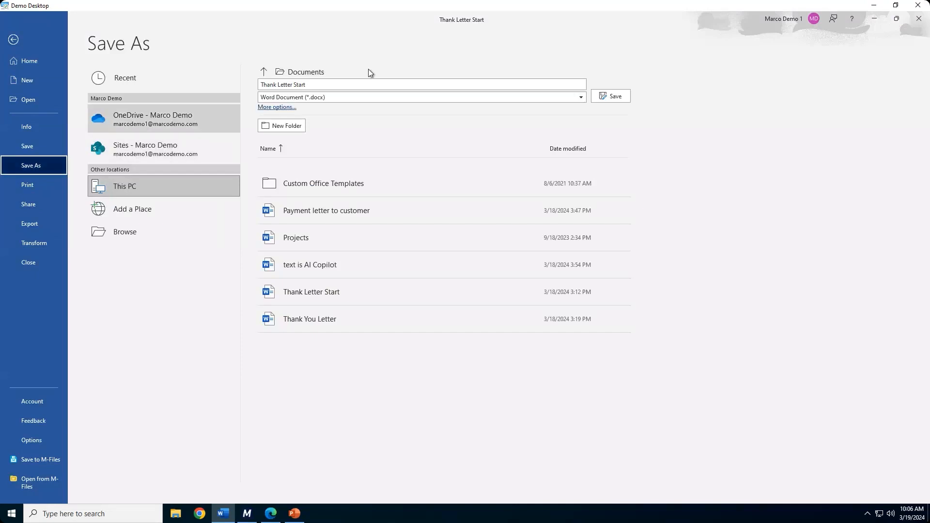
{"action": "left_click", "coordinate": [334, 84]}
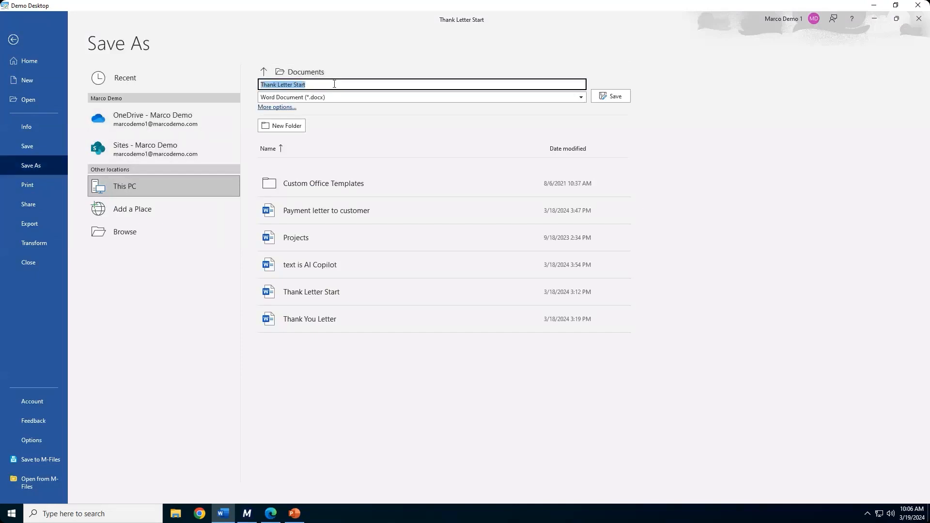
{"action": "type", "text": "Customer Thank Letter You"}
{"action": "left_click", "coordinate": [623, 99]}
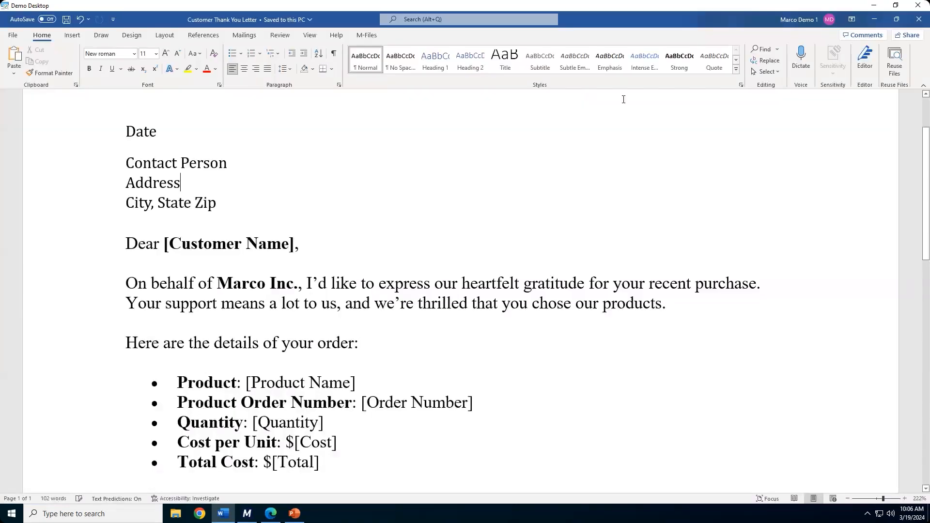
{"action": "left_click", "coordinate": [920, 21]}
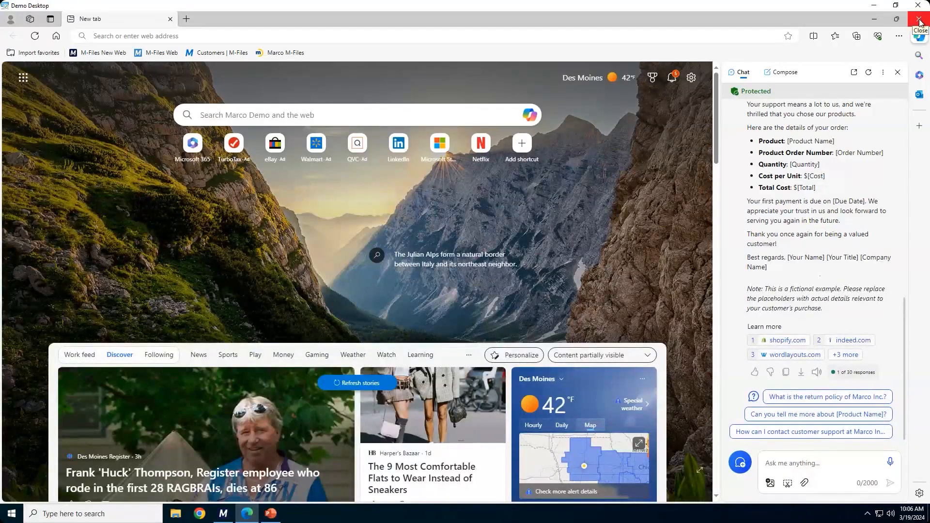
Close the browser and add the Customer Thank You Letter file from the Documents folder to M-Files
{"action": "left_click", "coordinate": [921, 22]}
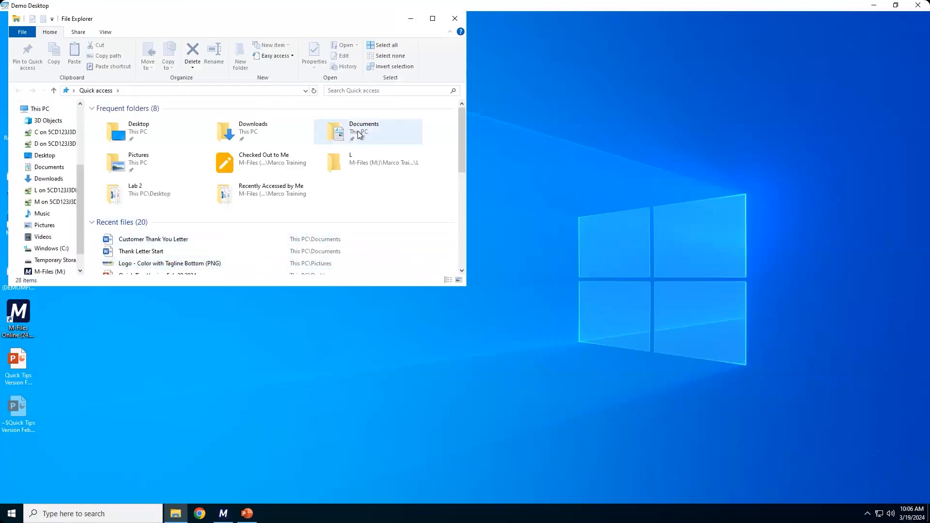
{"action": "double_click", "coordinate": [358, 131]}
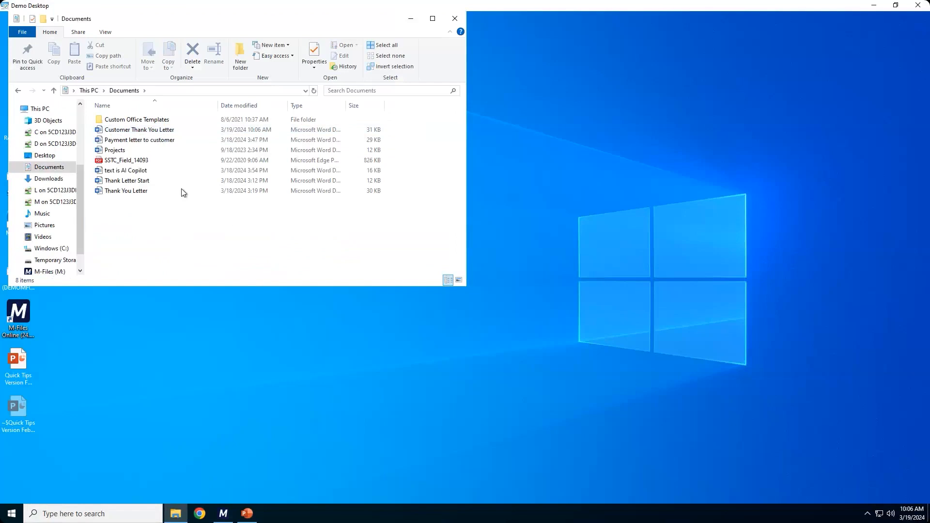
{"action": "right_click", "coordinate": [149, 134]}
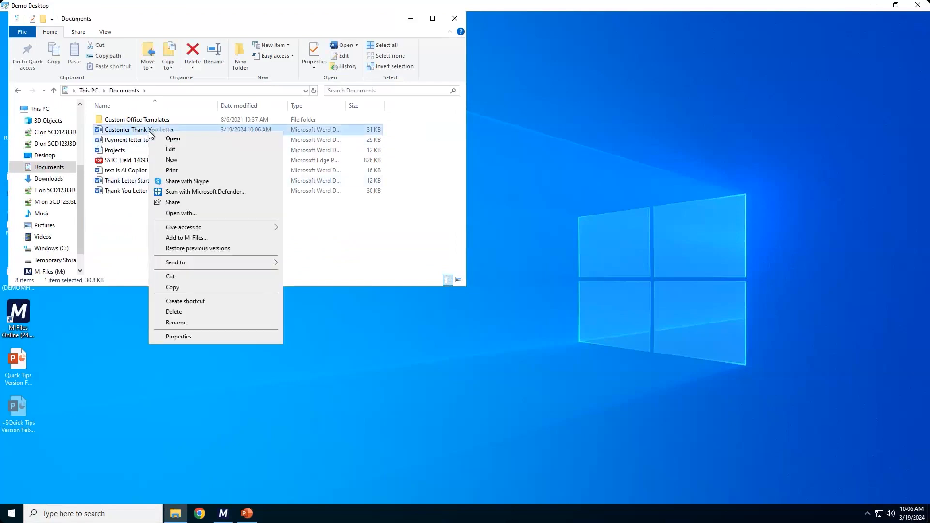
{"action": "left_click", "coordinate": [189, 238]}
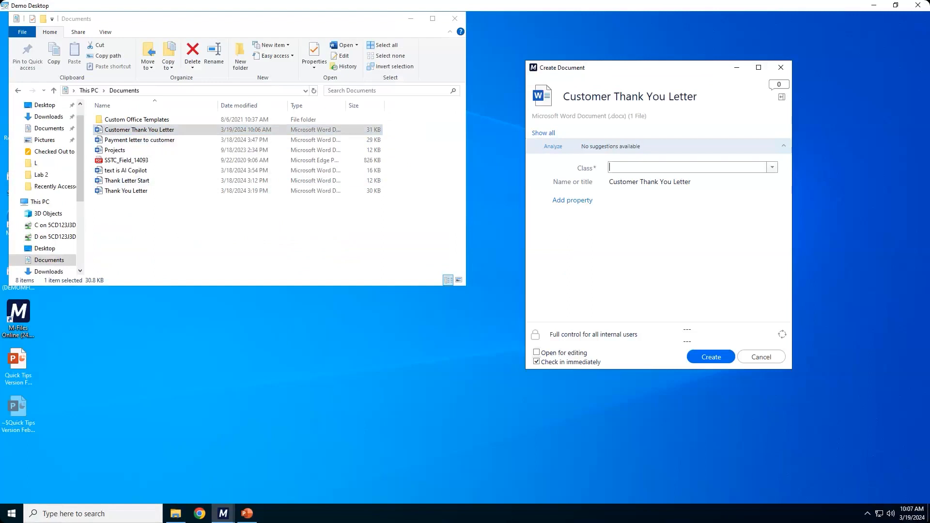
Set the new M-Files document's class to Customer Payment from the AP/AR group
{"action": "left_click", "coordinate": [773, 167]}
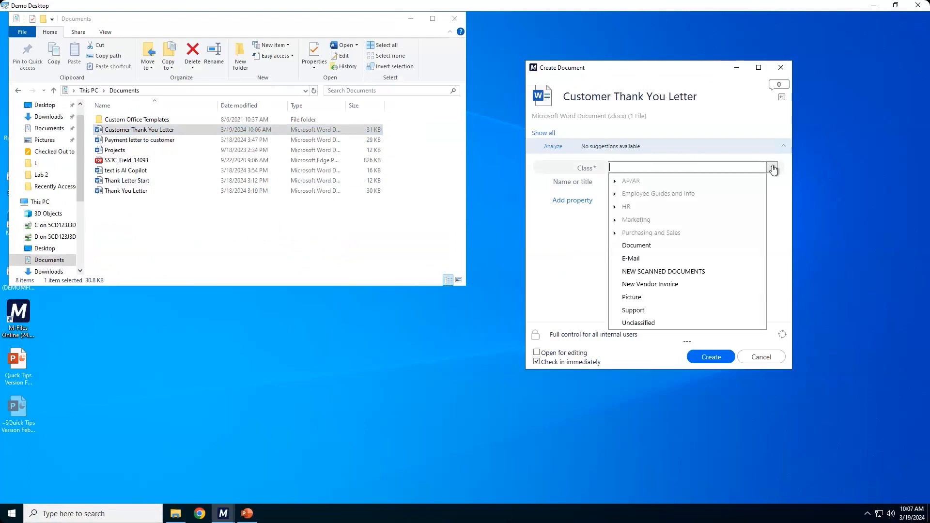
{"action": "left_click", "coordinate": [614, 181]}
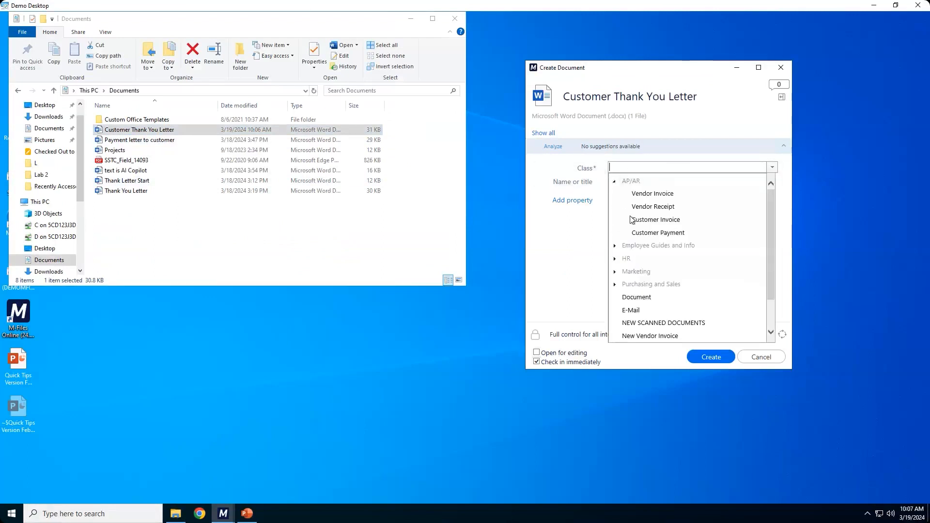
{"action": "left_click", "coordinate": [650, 236]}
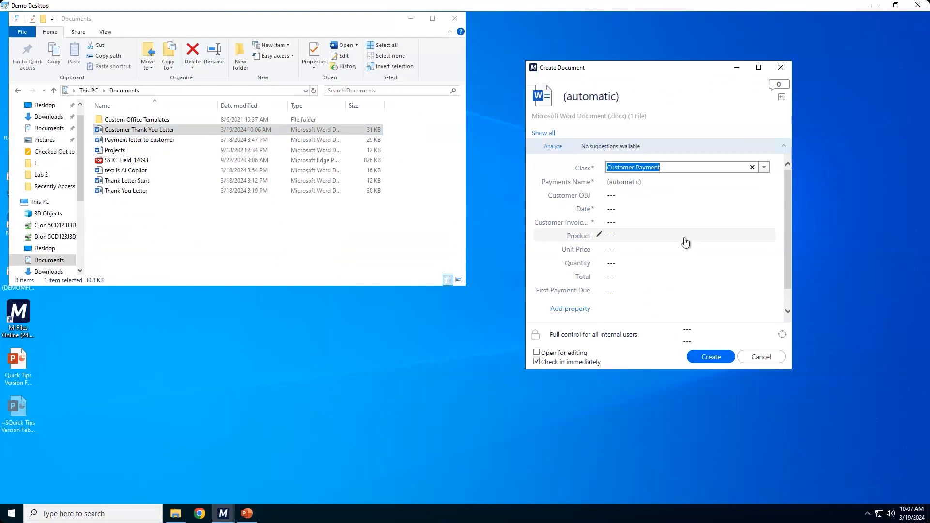
Add the "Is template" property to the document and enlarge the Create Document dialog to fit all its fields
{"action": "left_click", "coordinate": [572, 315]}
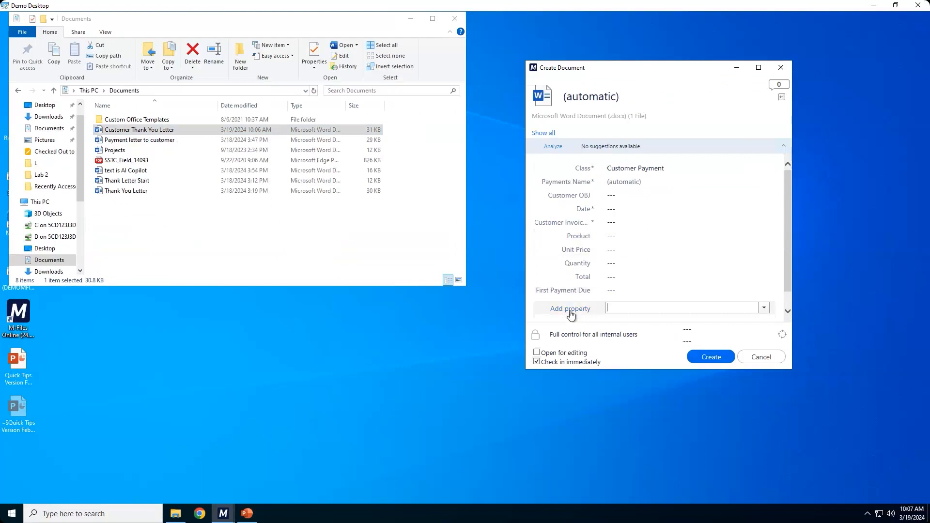
{"action": "type", "text": "is"}
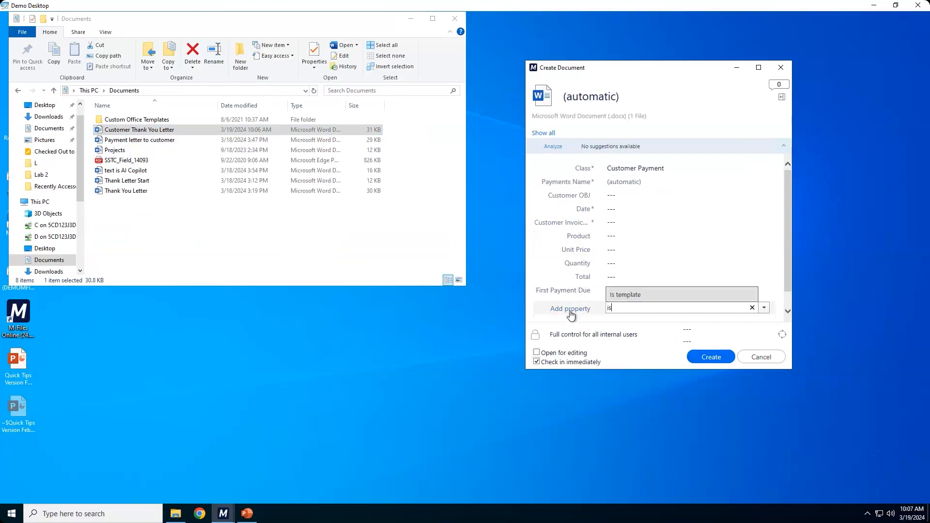
{"action": "left_click", "coordinate": [638, 295]}
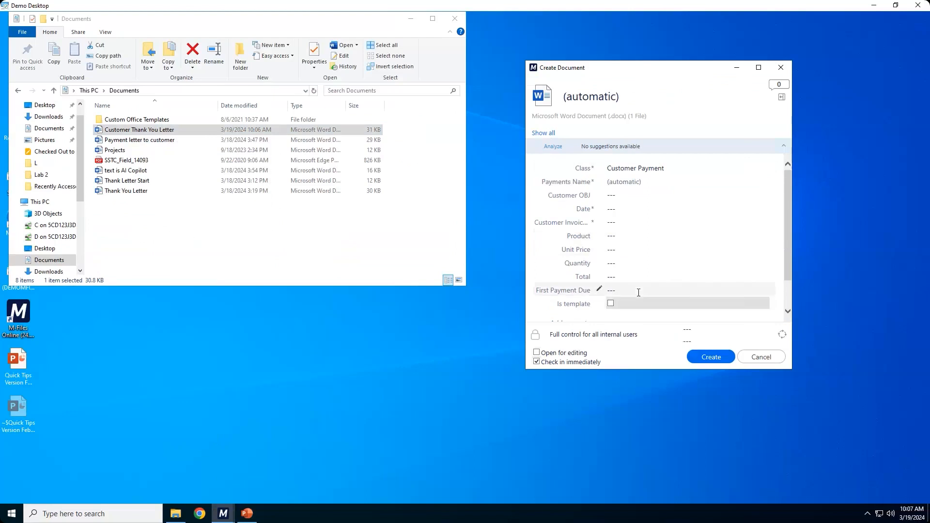
{"action": "left_click", "coordinate": [713, 361]}
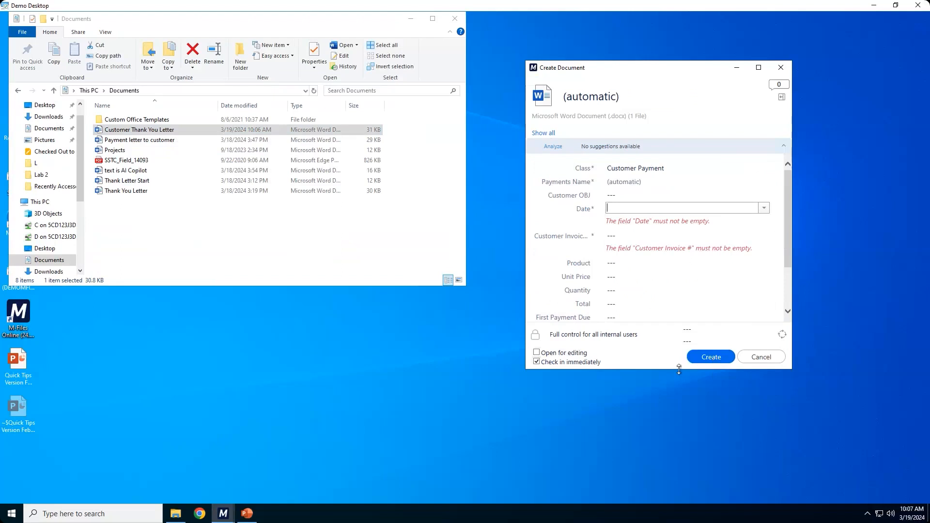
{"action": "left_click_drag", "start_coordinate": [678, 369], "coordinate": [673, 436]}
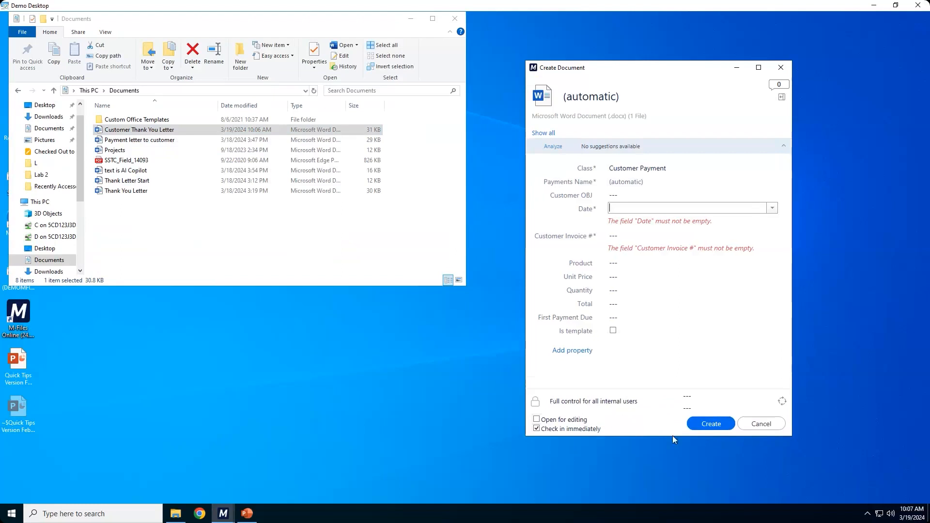
Mark the document as a template and create it in M-Files with "Open for editing" enabled
{"action": "left_click", "coordinate": [613, 332]}
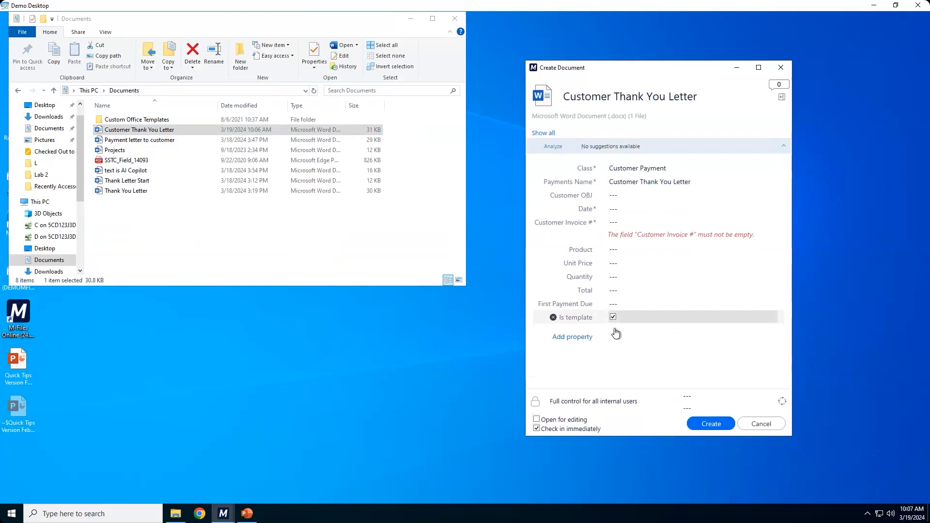
{"action": "left_click", "coordinate": [537, 420]}
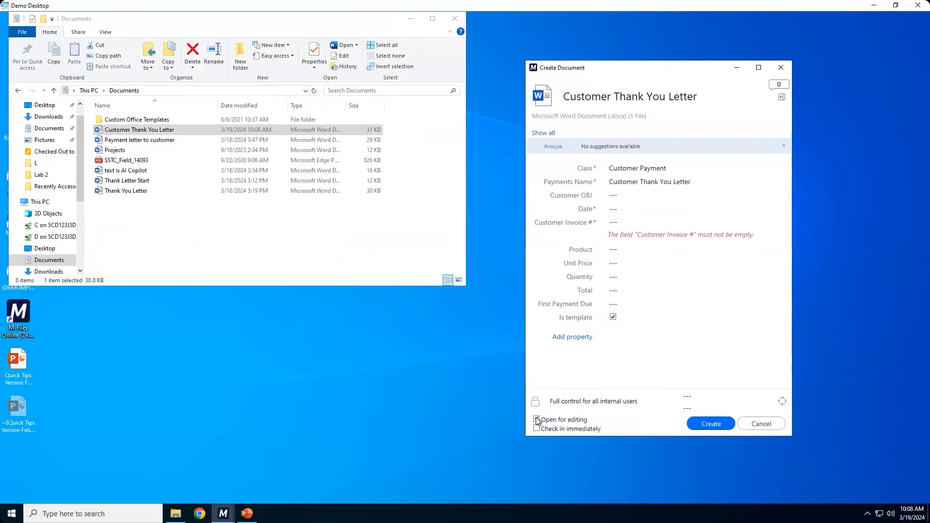
{"action": "left_click", "coordinate": [708, 425]}
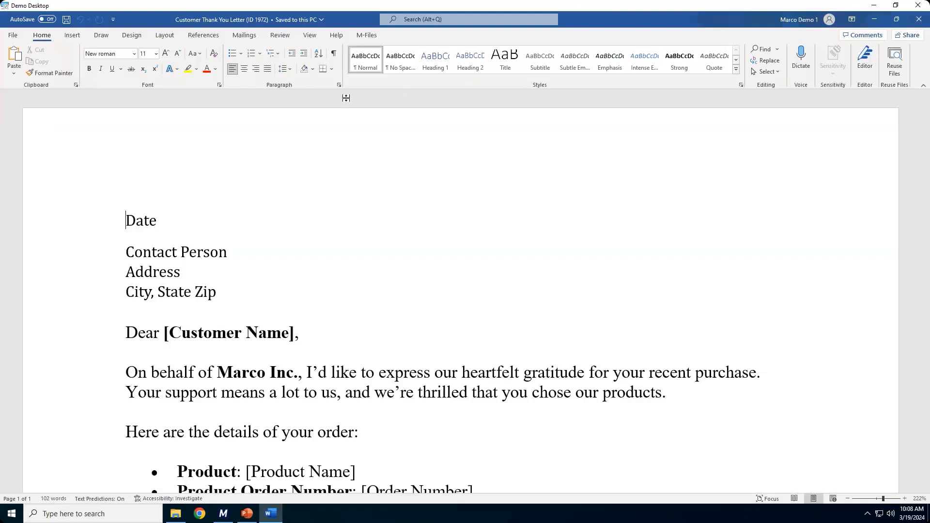
Replace the plain "Date" text at the start of the letter with the M-Files Date property
{"action": "left_click", "coordinate": [367, 36]}
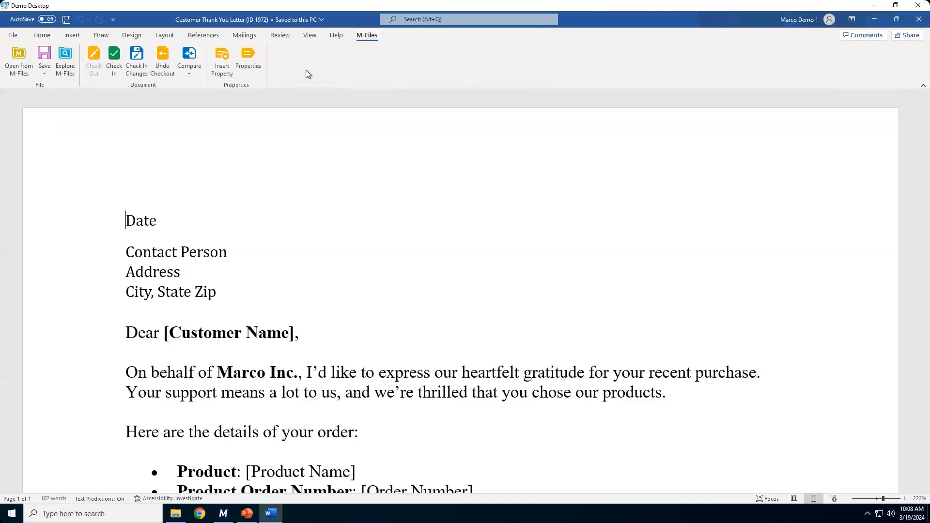
{"action": "left_click", "coordinate": [222, 57]}
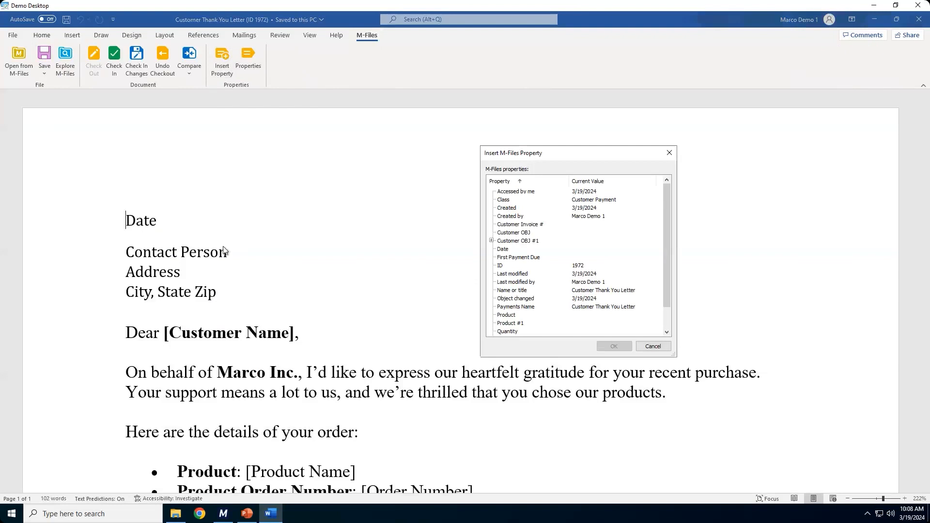
{"action": "left_click", "coordinate": [505, 249]}
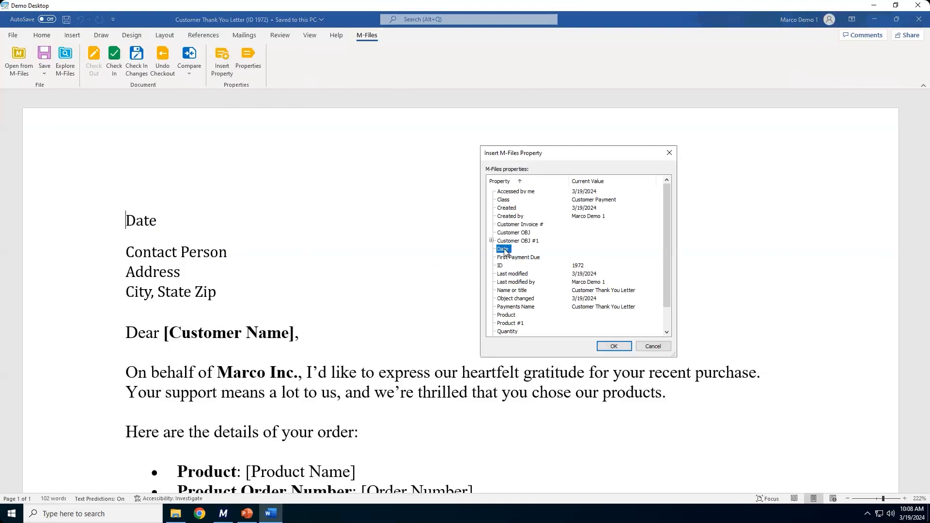
{"action": "left_click", "coordinate": [614, 346]}
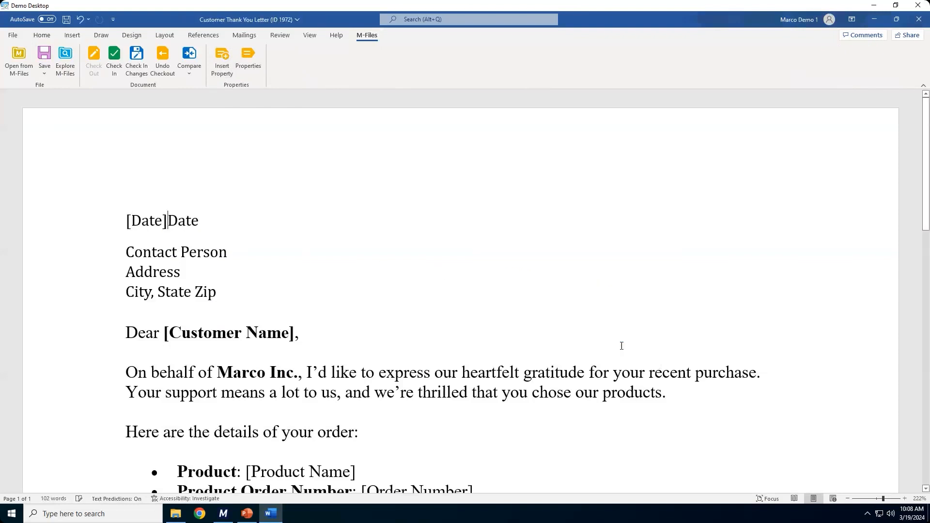
{"action": "key", "text": "Delete"}
{"action": "key", "text": "Delete"}
{"action": "key", "text": "Delete"}
{"action": "key", "text": "Delete"}
Replace "Contact Person" with the Full Name property of Customer OBJ #1
{"action": "left_click_drag", "start_coordinate": [228, 251], "coordinate": [144, 247]}
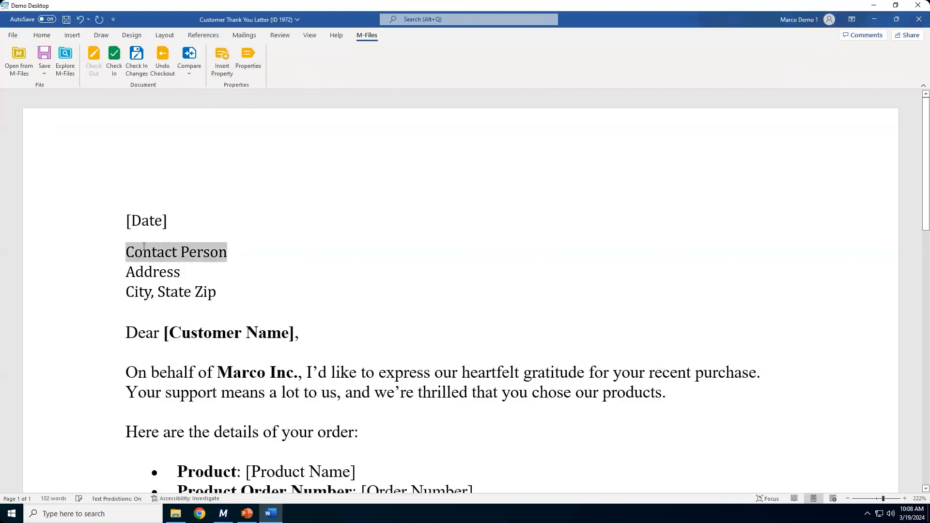
{"action": "left_click", "coordinate": [223, 59]}
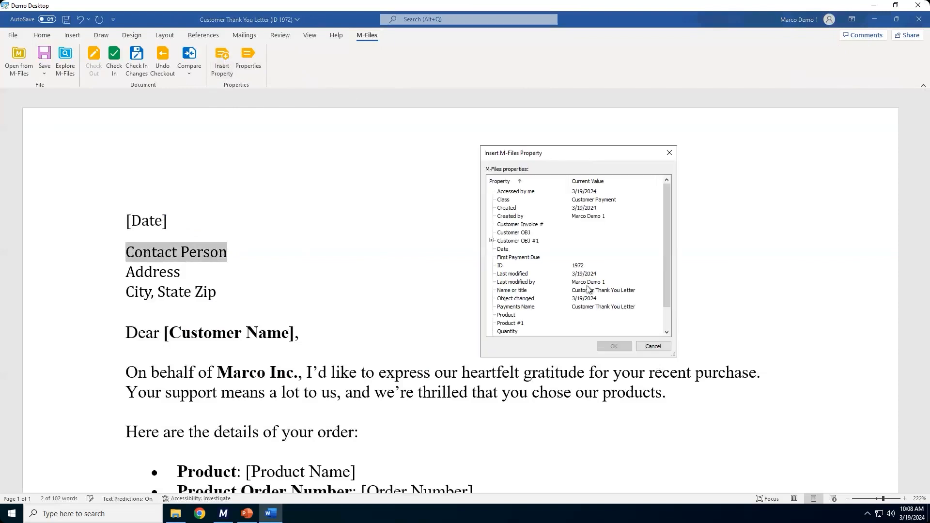
{"action": "left_click", "coordinate": [492, 240]}
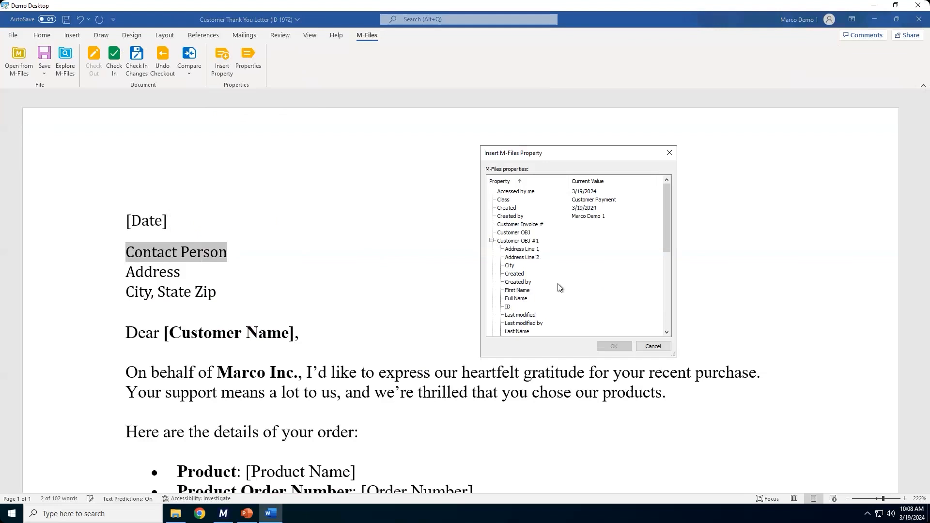
{"action": "left_click", "coordinate": [521, 299]}
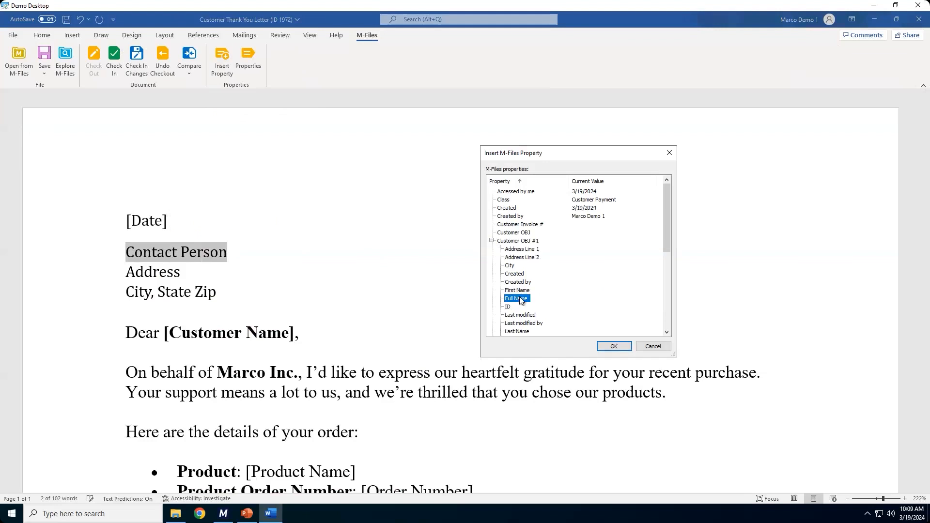
{"action": "left_click", "coordinate": [614, 346]}
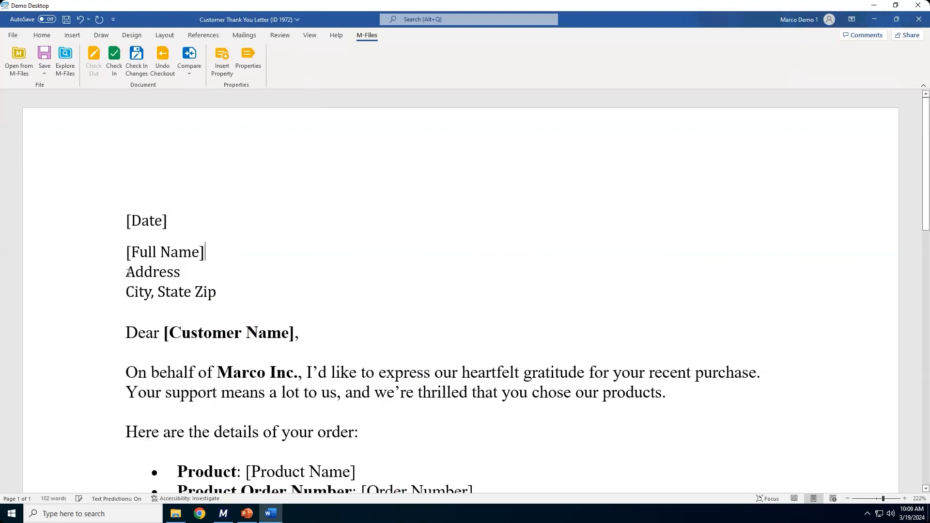
Replace the plain "Address" line with the Address Line 1 property of Customer OBJ #1
{"action": "left_click_drag", "start_coordinate": [126, 272], "coordinate": [184, 274]}
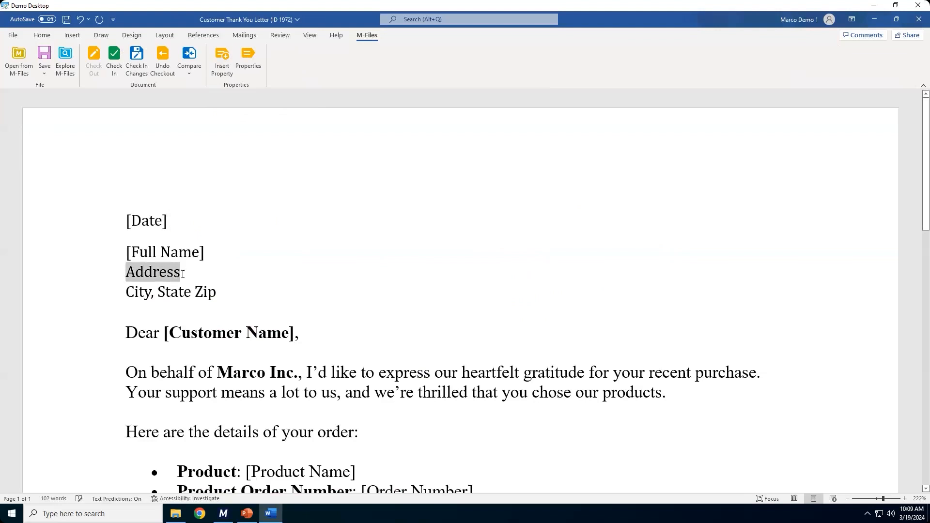
{"action": "left_click", "coordinate": [224, 56]}
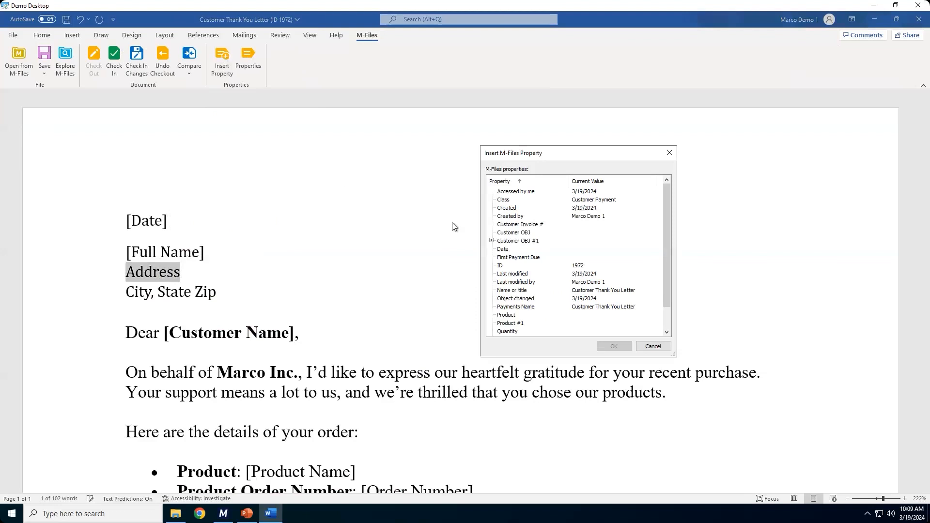
{"action": "left_click", "coordinate": [491, 240]}
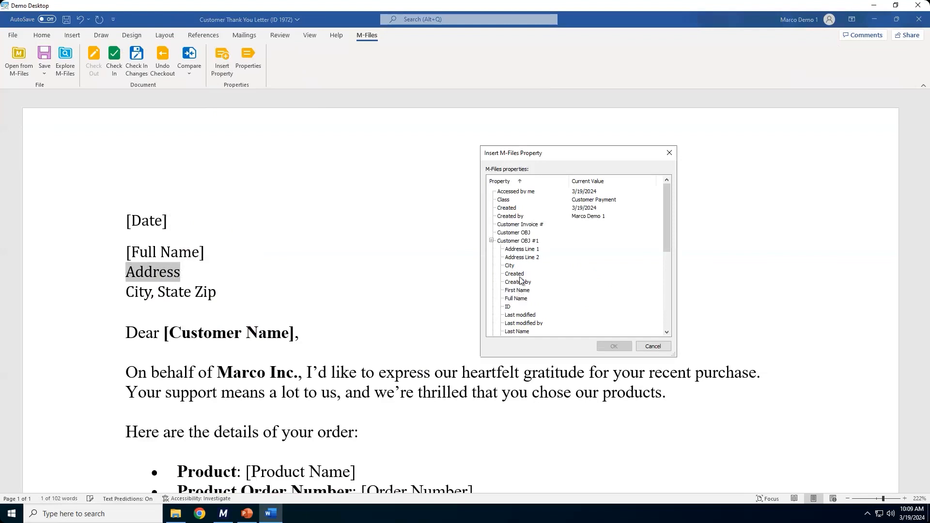
{"action": "left_click", "coordinate": [521, 249]}
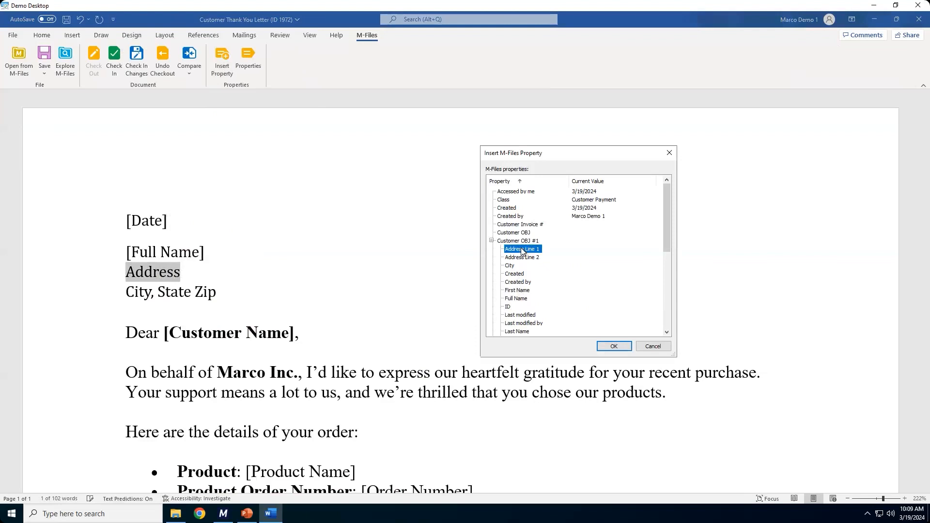
{"action": "left_click", "coordinate": [620, 346]}
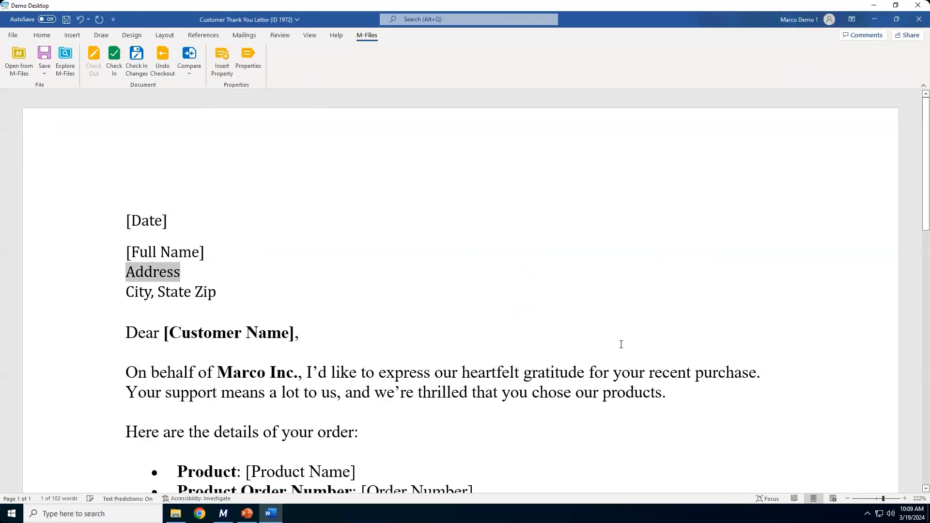
Replace the "City, State Zip" line with the City property of Customer OBJ #1, followed by a comma
{"action": "left_click_drag", "start_coordinate": [126, 291], "coordinate": [218, 294]}
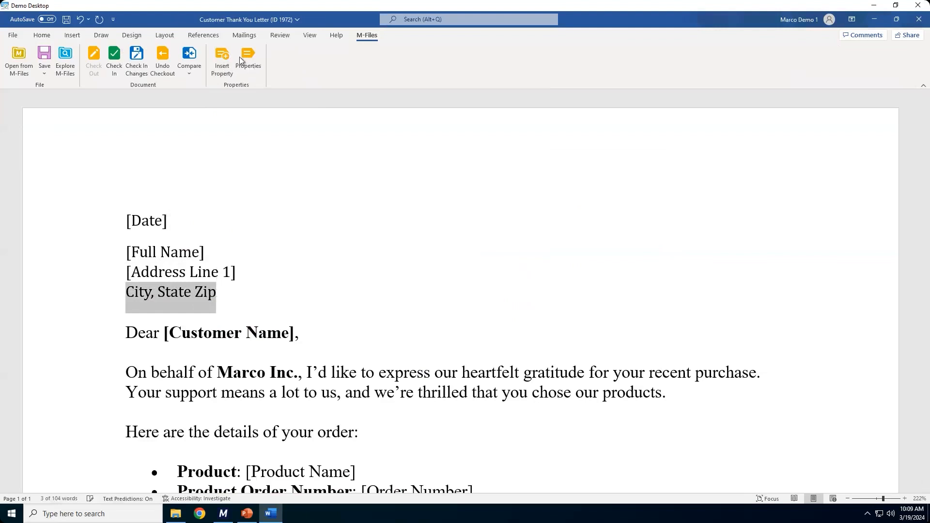
{"action": "left_click", "coordinate": [229, 65]}
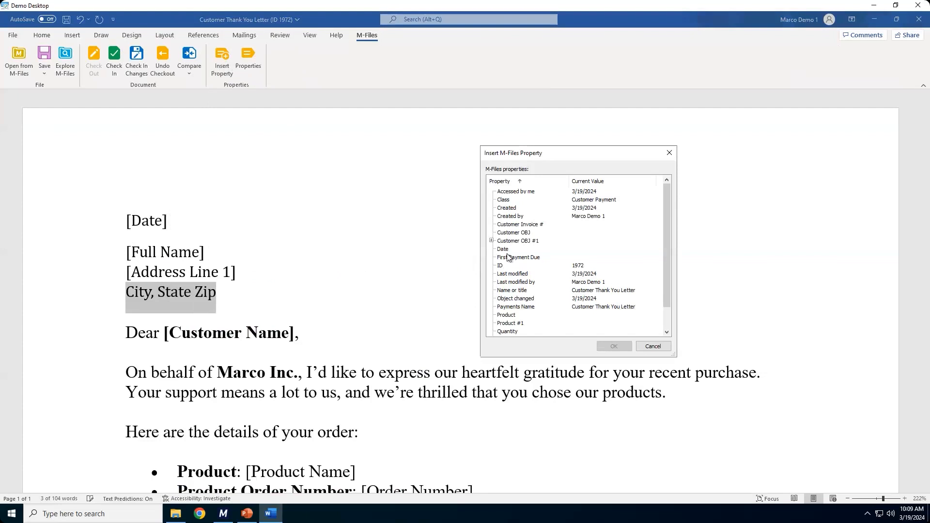
{"action": "left_click", "coordinate": [491, 241]}
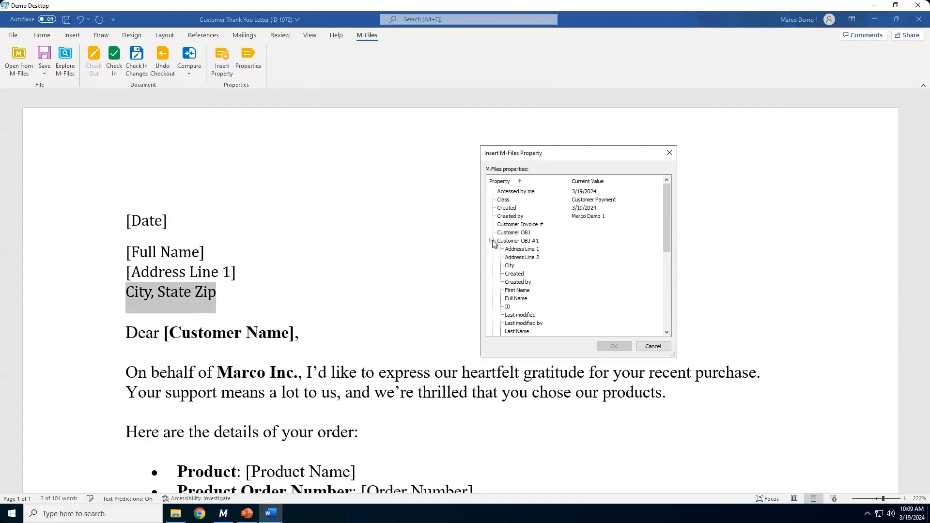
{"action": "left_click", "coordinate": [513, 267]}
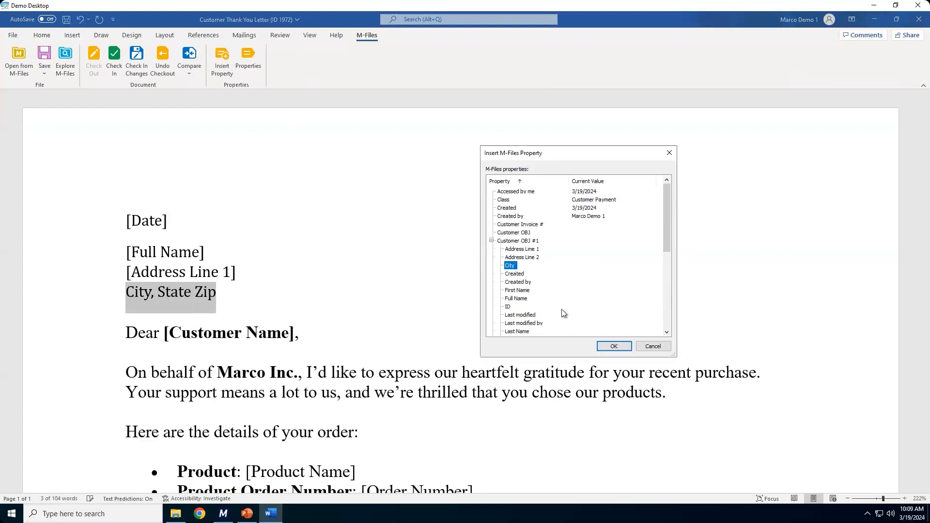
{"action": "left_click", "coordinate": [614, 347]}
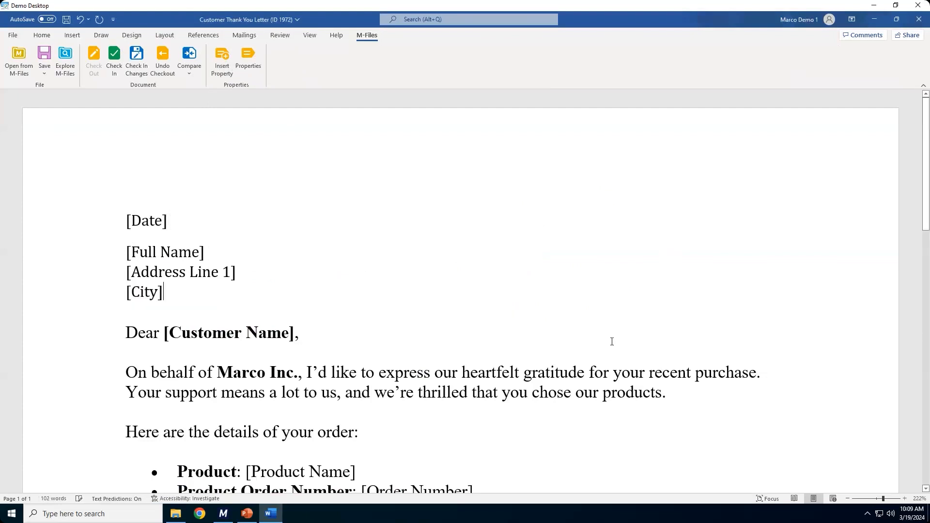
{"action": "type", "text": ","}
Insert the State/Province property of Customer OBJ #1 after the city and comma
{"action": "left_click", "coordinate": [228, 58]}
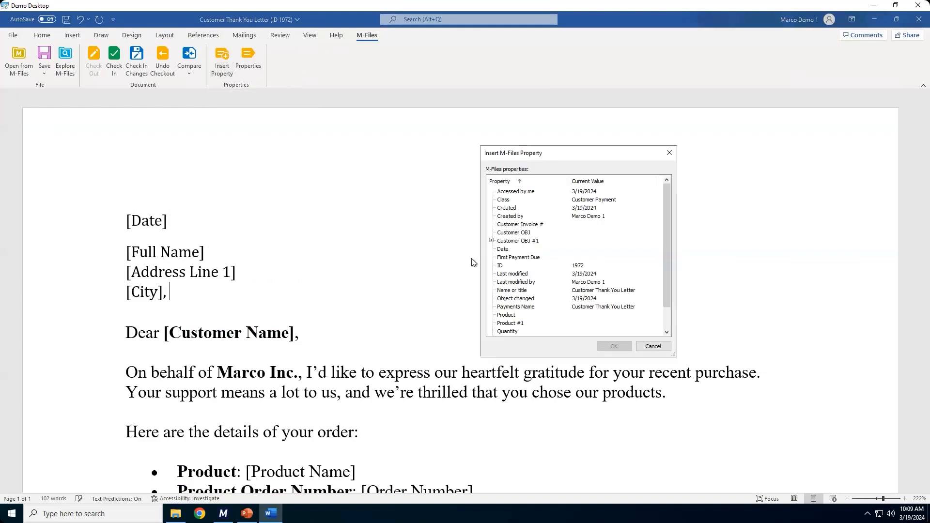
{"action": "left_click", "coordinate": [492, 241]}
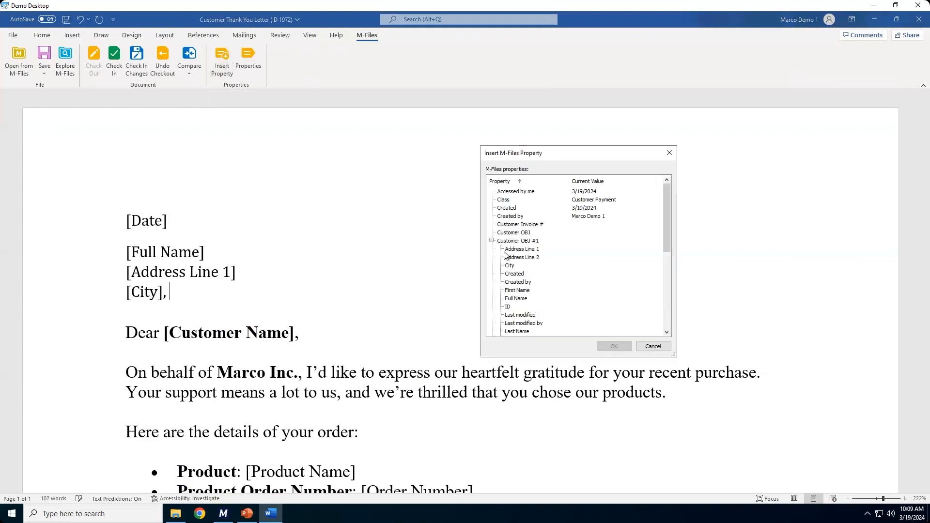
{"action": "scroll", "coordinate": [525, 299], "scroll_direction": "down", "scroll_amount": 2}
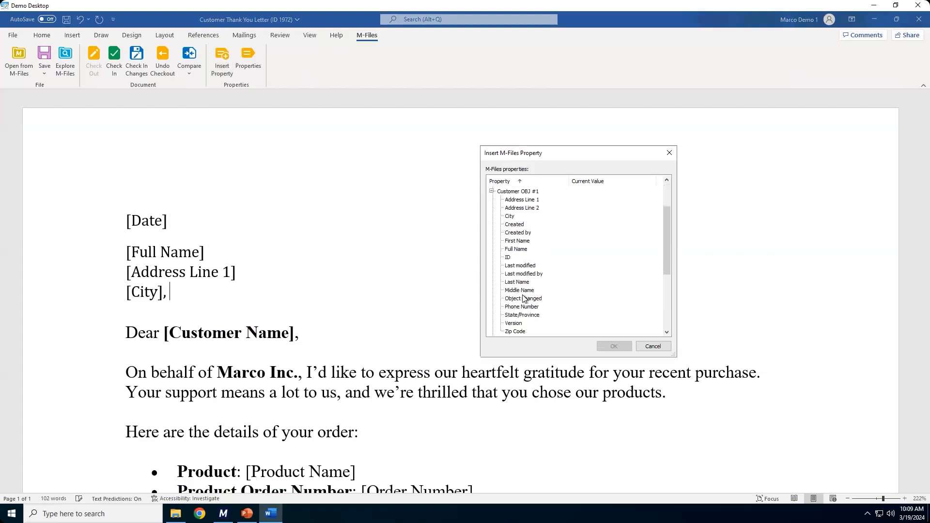
{"action": "left_click", "coordinate": [522, 315]}
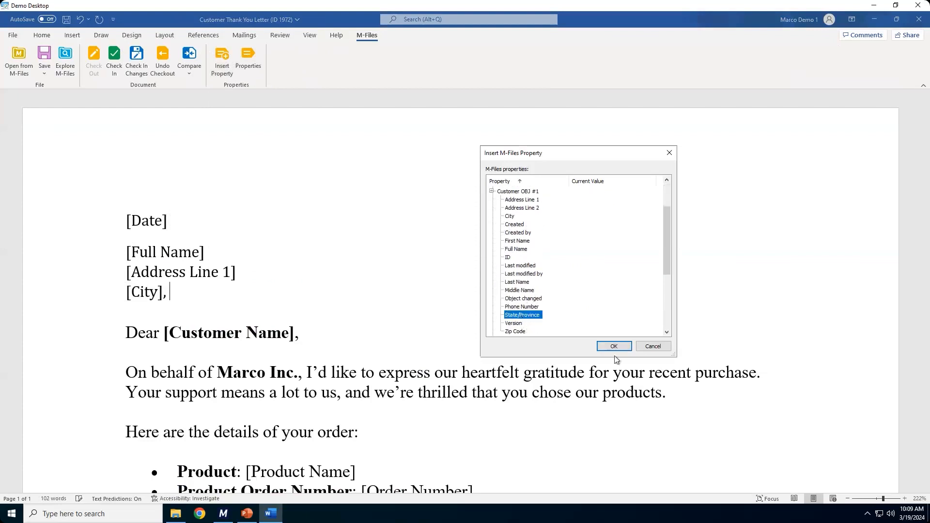
{"action": "left_click", "coordinate": [625, 351]}
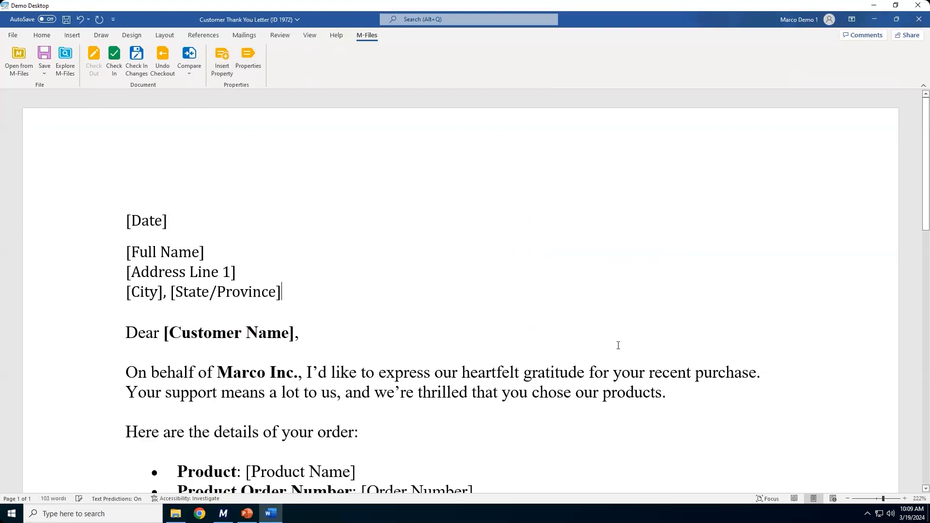
Add the Zip Code property of Customer OBJ #1 at the end of the city and state line
{"action": "left_click", "coordinate": [222, 58]}
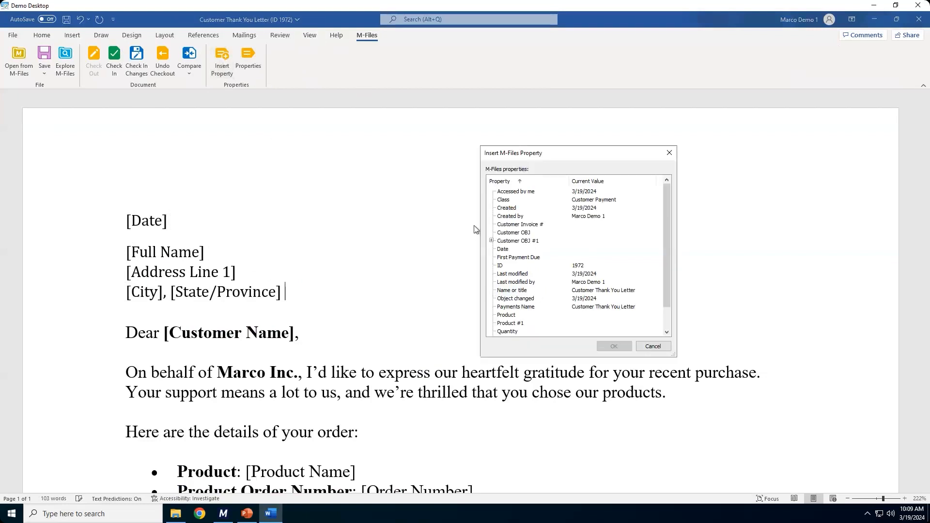
{"action": "left_click", "coordinate": [492, 241]}
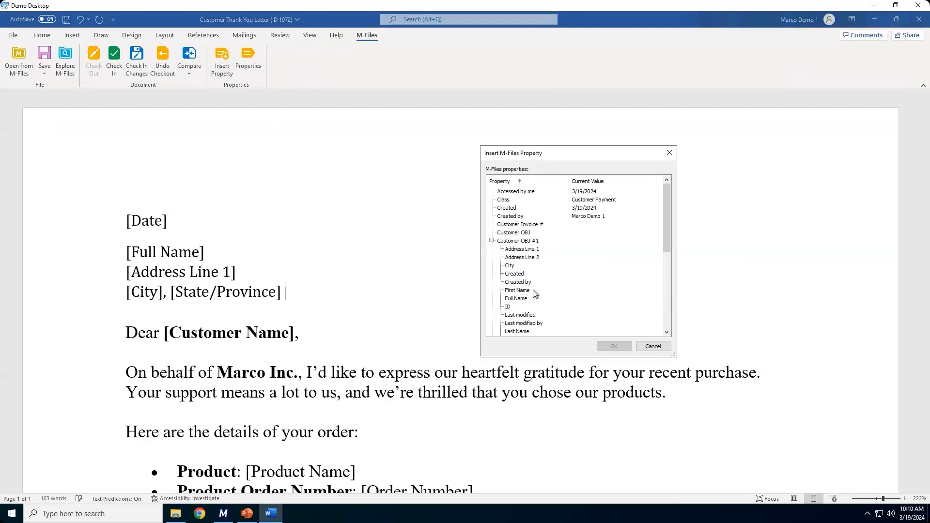
{"action": "scroll", "coordinate": [535, 295], "scroll_direction": "down", "scroll_amount": 4}
{"action": "left_click", "coordinate": [516, 282]}
{"action": "left_click", "coordinate": [614, 346]}
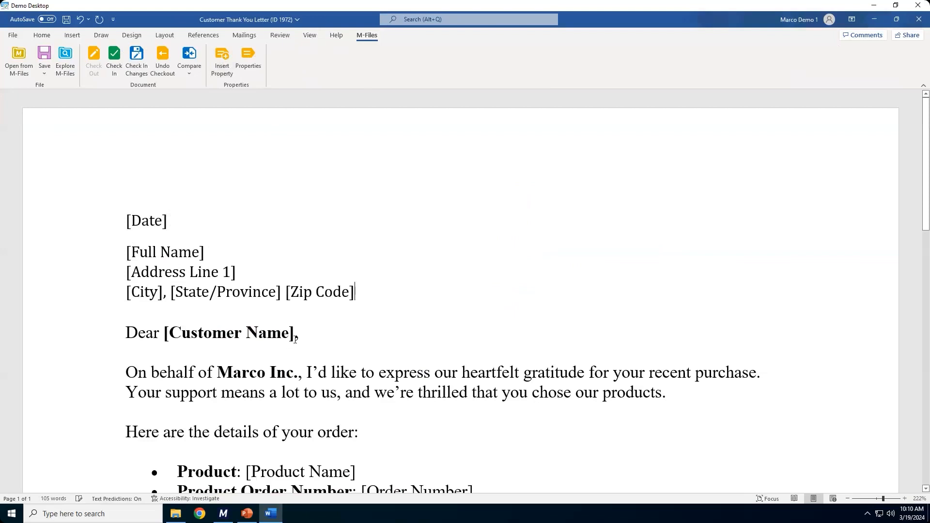
Replace "[Customer Name]," in the "Dear" greeting with the First Name property of Customer OBJ #1
{"action": "left_click_drag", "start_coordinate": [295, 337], "coordinate": [162, 333]}
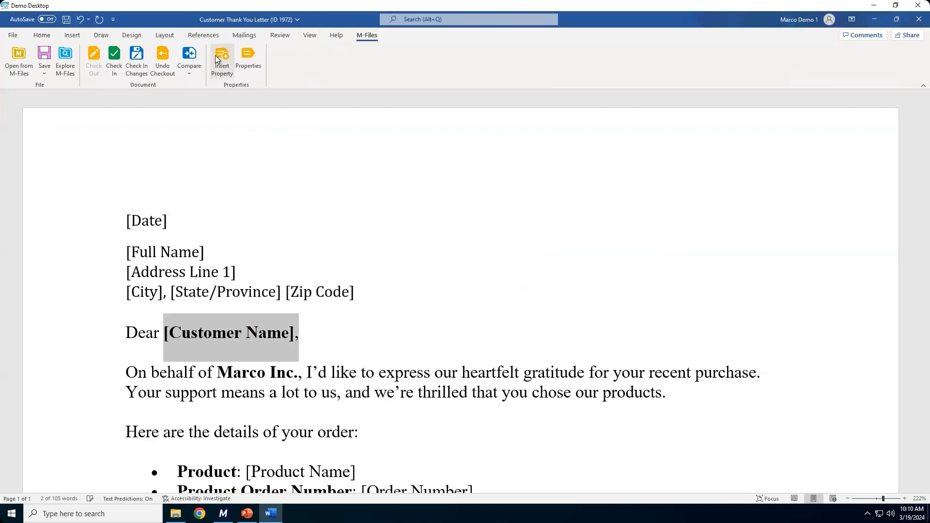
{"action": "left_click", "coordinate": [218, 55]}
{"action": "left_click", "coordinate": [499, 242]}
{"action": "left_click", "coordinate": [492, 240]}
{"action": "left_click", "coordinate": [512, 276]}
{"action": "left_click", "coordinate": [517, 290]}
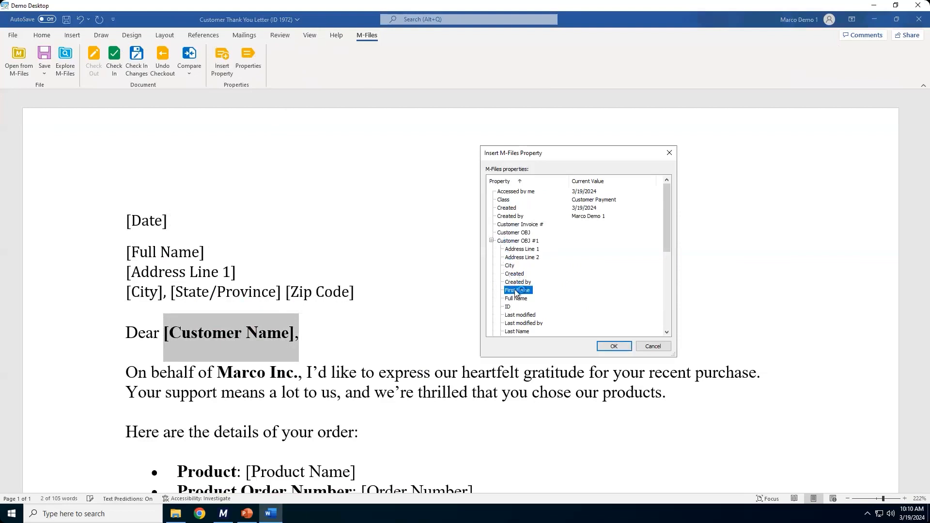
{"action": "left_click", "coordinate": [613, 347]}
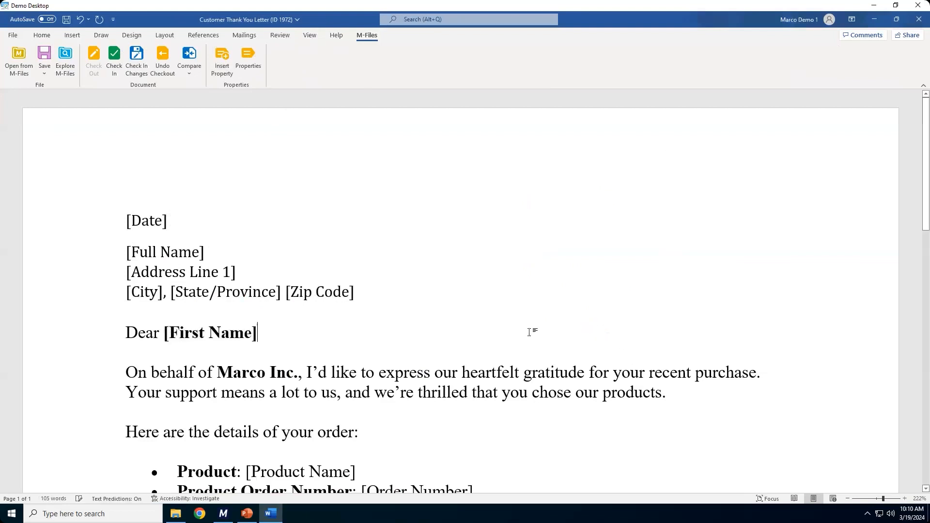
Replace the "[Product Name]" placeholder in the order details with the M-Files Product property
{"action": "scroll", "coordinate": [455, 352], "scroll_direction": "down", "scroll_amount": 1}
{"action": "scroll", "coordinate": [455, 351], "scroll_direction": "down", "scroll_amount": 3}
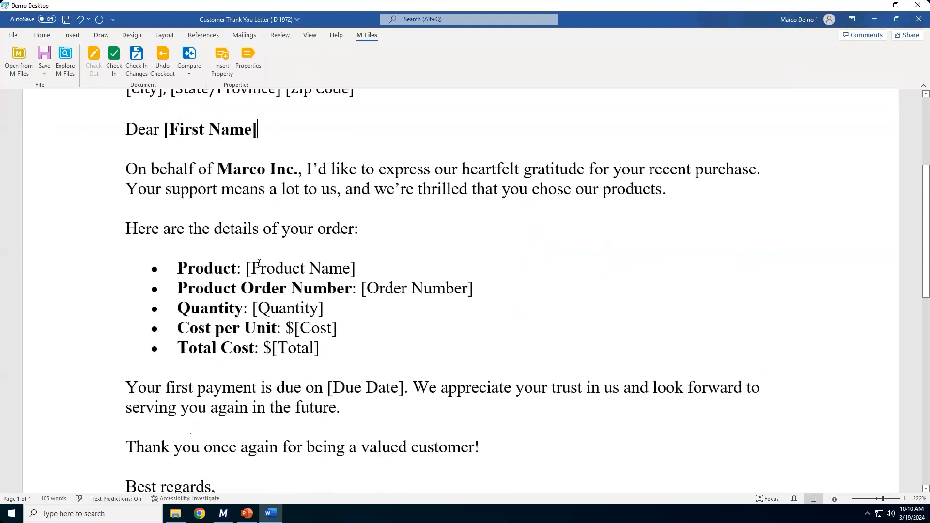
{"action": "left_click_drag", "start_coordinate": [245, 268], "coordinate": [356, 270]}
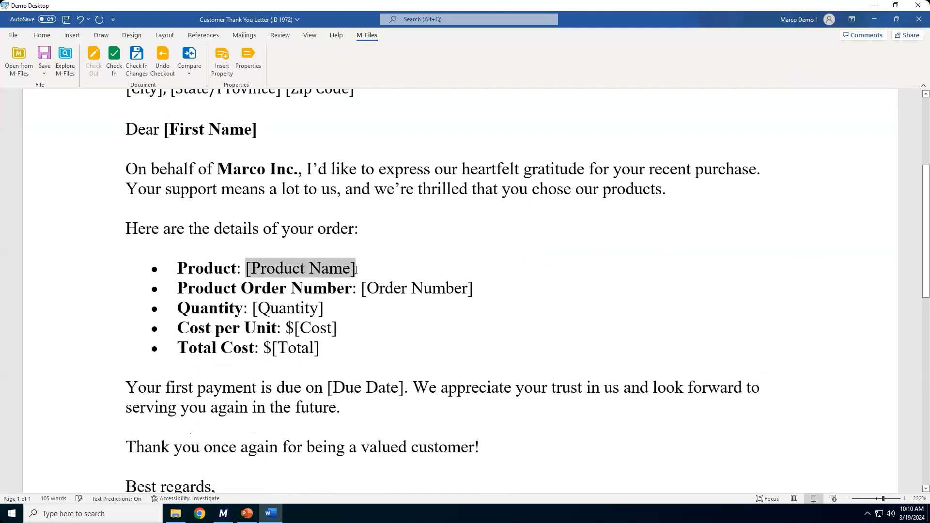
{"action": "left_click", "coordinate": [224, 59]}
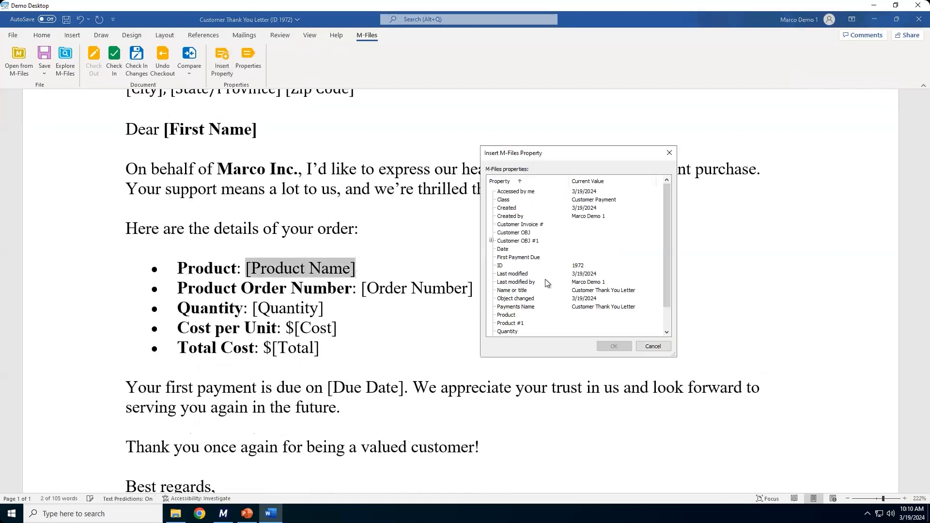
{"action": "left_click", "coordinate": [506, 315]}
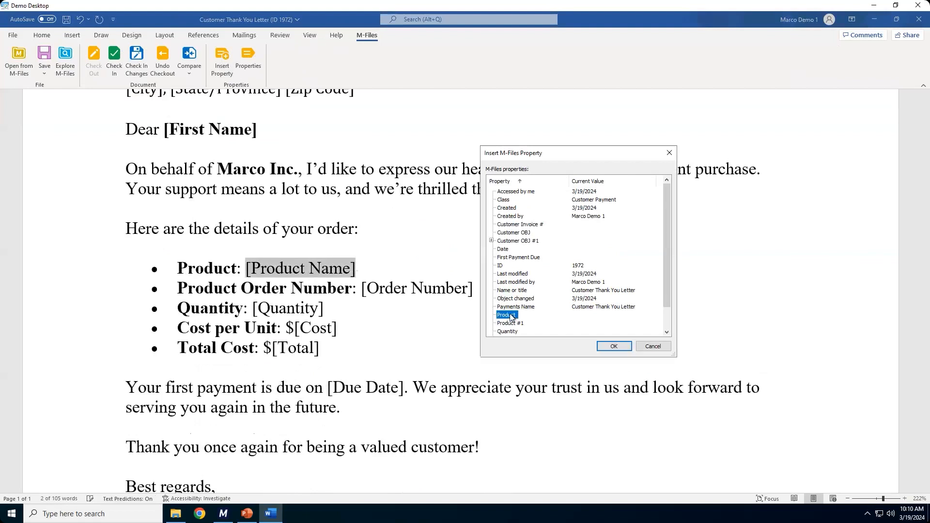
{"action": "left_click", "coordinate": [614, 346]}
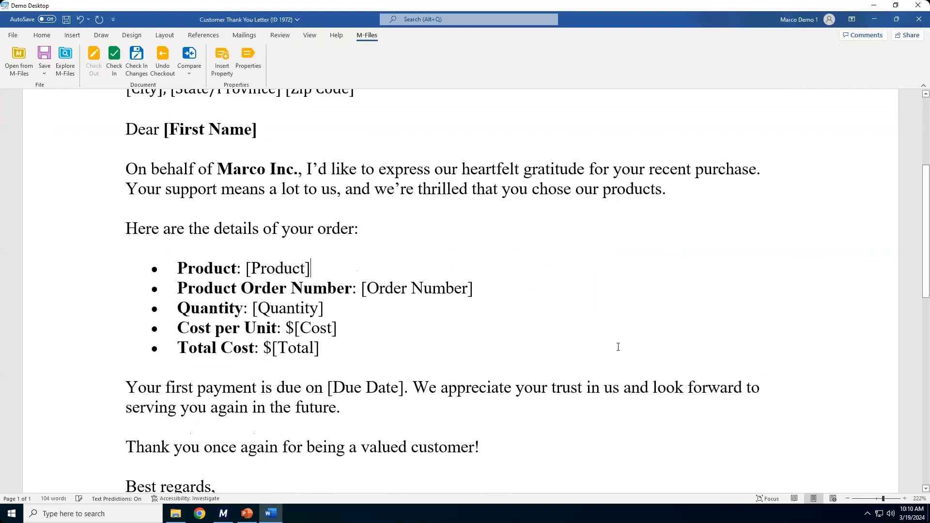
Replace the "[Order Number]" placeholder in the Product Order Number line with the Customer Invoice # property
{"action": "left_click_drag", "start_coordinate": [361, 288], "coordinate": [473, 288]}
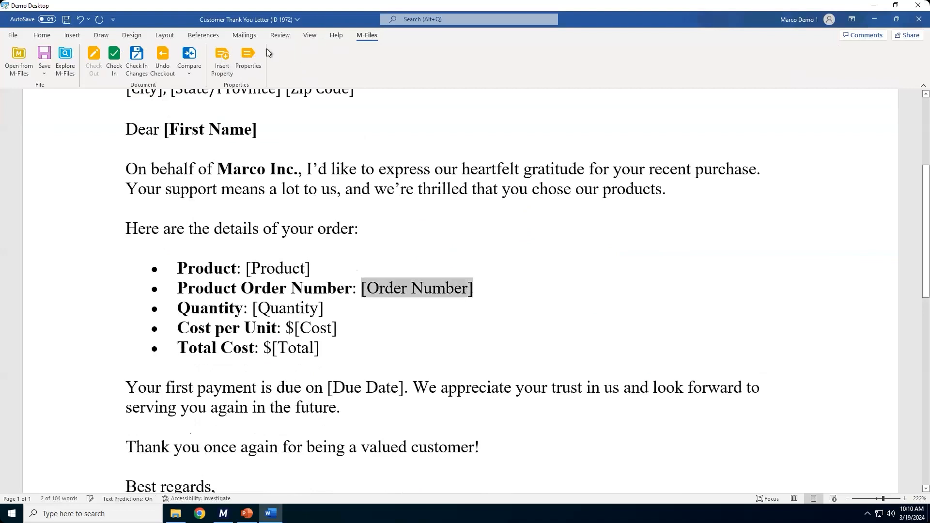
{"action": "left_click", "coordinate": [222, 58]}
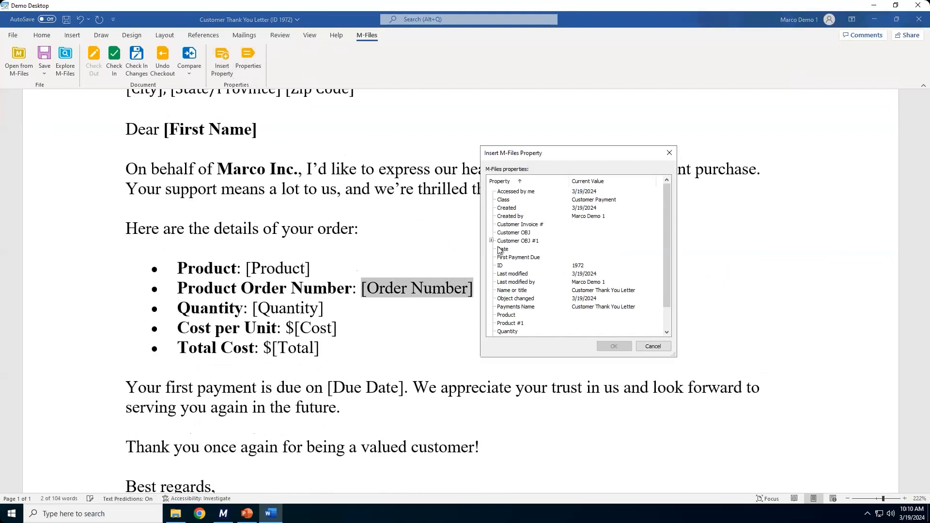
{"action": "left_click", "coordinate": [516, 227]}
{"action": "left_click", "coordinate": [615, 346]}
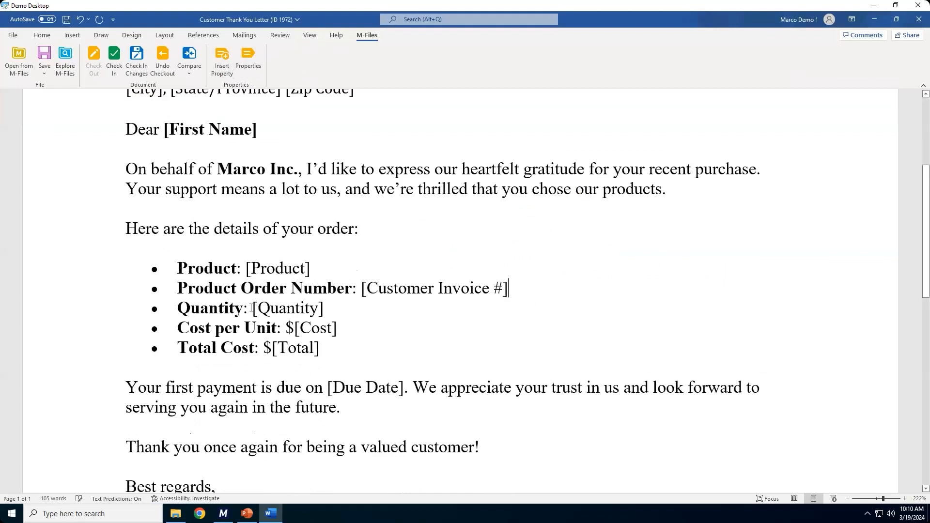
Replace the plain "[Quantity]" placeholder in the order details with the M-Files Quantity property
{"action": "left_click_drag", "start_coordinate": [252, 307], "coordinate": [323, 308]}
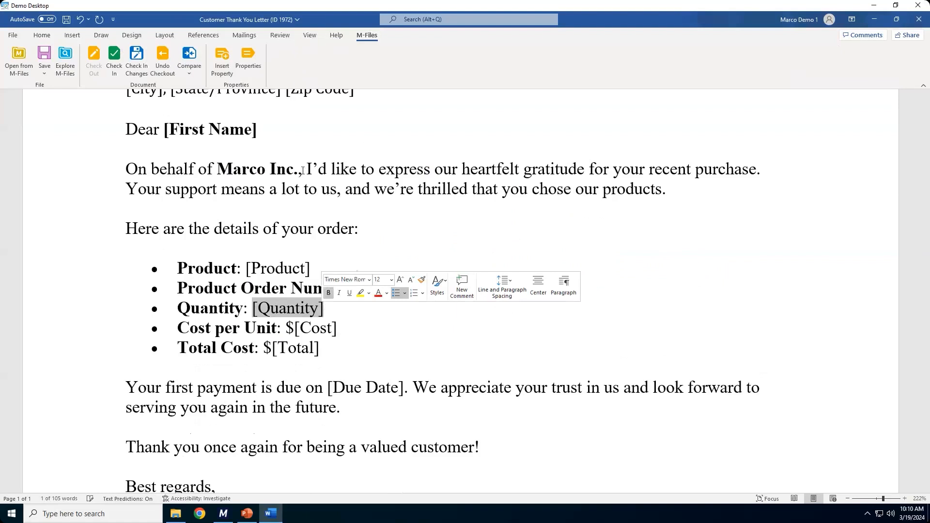
{"action": "left_click", "coordinate": [223, 57]}
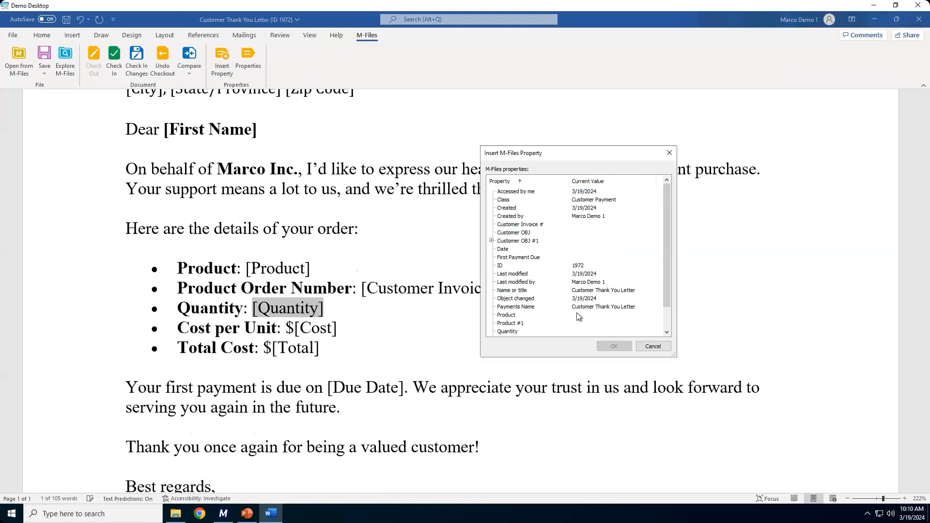
{"action": "left_click", "coordinate": [507, 331]}
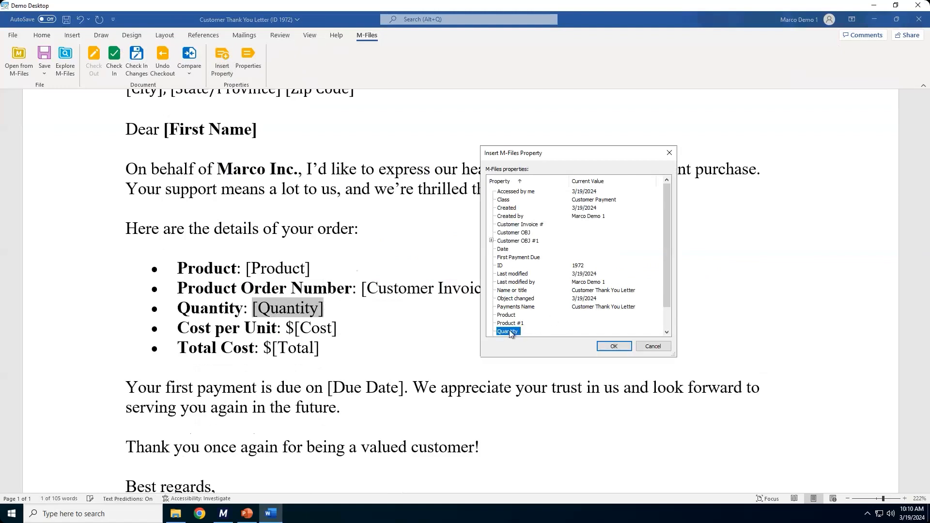
{"action": "left_click", "coordinate": [621, 346]}
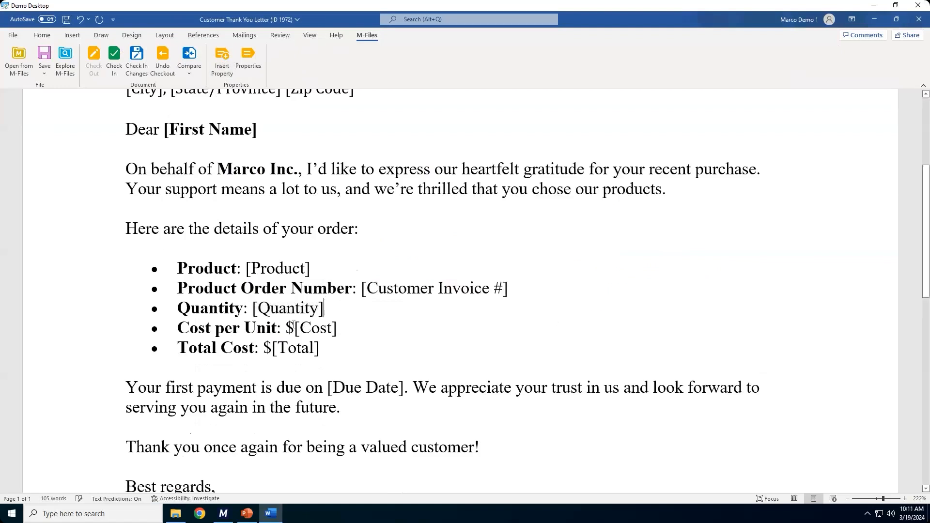
Replace the "[Cost]" placeholder in the Cost per Unit line with the M-Files Unit Price property
{"action": "mouse_move", "coordinate": [296, 328]}
{"action": "left_mouse_down"}
{"action": "mouse_move", "coordinate": [343, 324]}
{"action": "mouse_move", "coordinate": [291, 330]}
{"action": "mouse_move", "coordinate": [300, 331]}
{"action": "left_mouse_up"}
{"action": "left_click", "coordinate": [343, 323]}
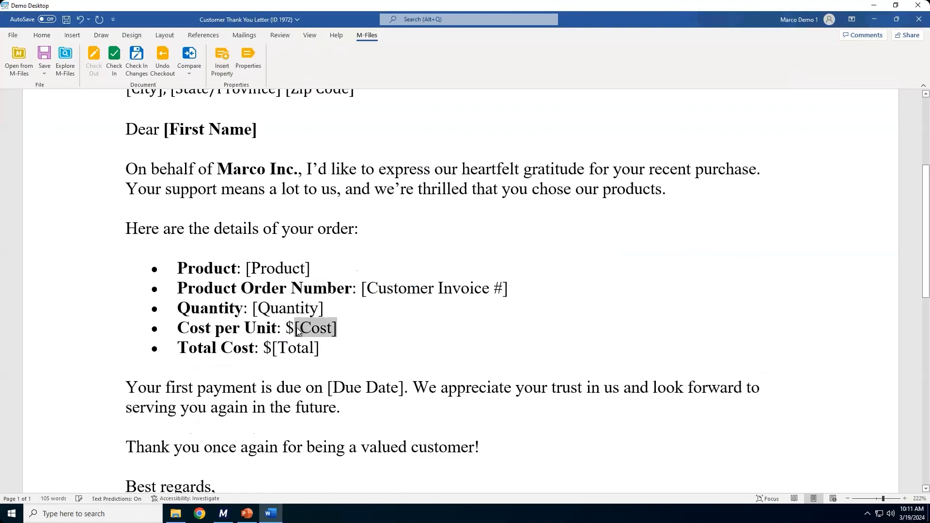
{"action": "left_click", "coordinate": [220, 52]}
{"action": "scroll", "coordinate": [559, 321], "scroll_direction": "down", "scroll_amount": 1}
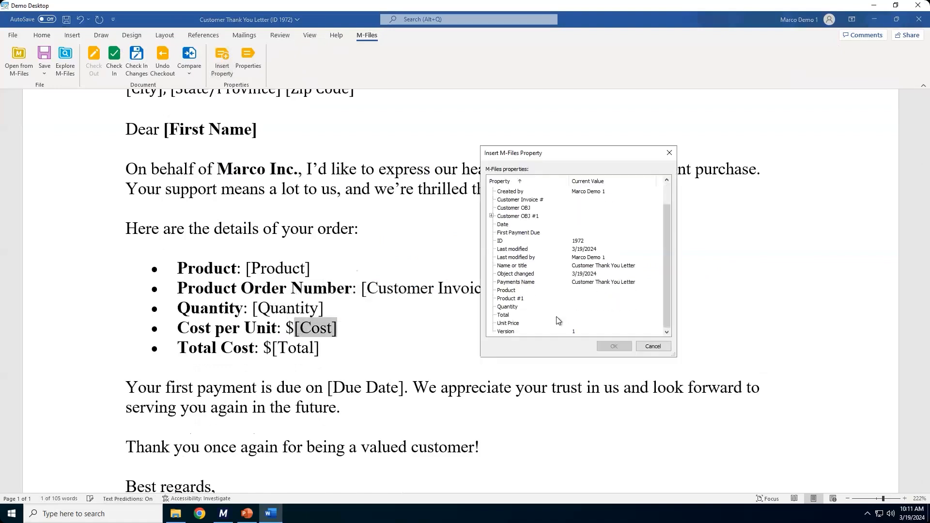
{"action": "left_click", "coordinate": [508, 323]}
{"action": "left_click", "coordinate": [613, 346]}
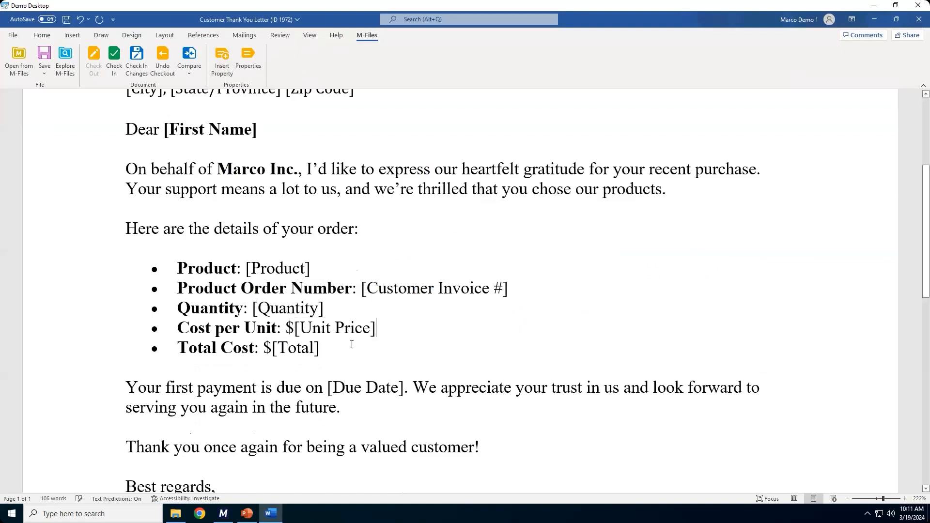
Replace the plain "[Total]" placeholder in the Total Cost line with the M-Files Total property
{"action": "left_click_drag", "start_coordinate": [320, 349], "coordinate": [272, 348]}
{"action": "left_click", "coordinate": [222, 61]}
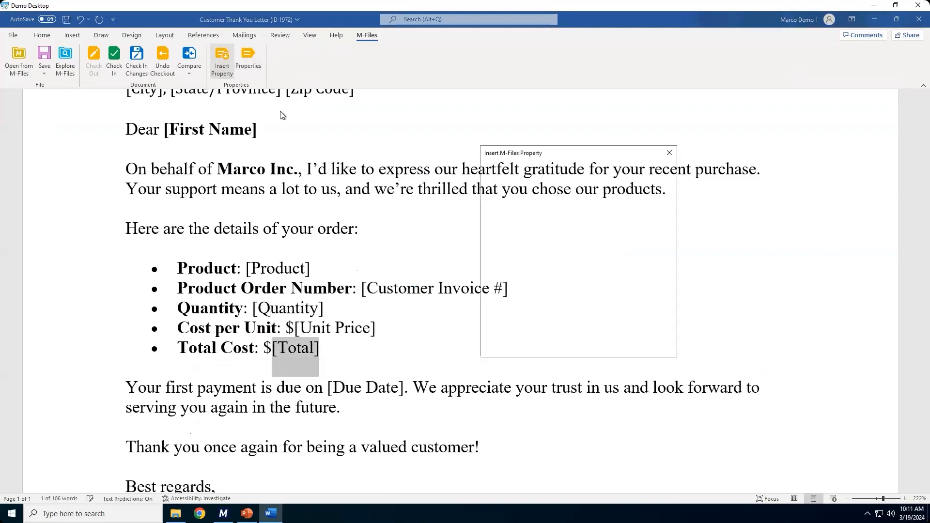
{"action": "scroll", "coordinate": [590, 298], "scroll_direction": "down", "scroll_amount": 1}
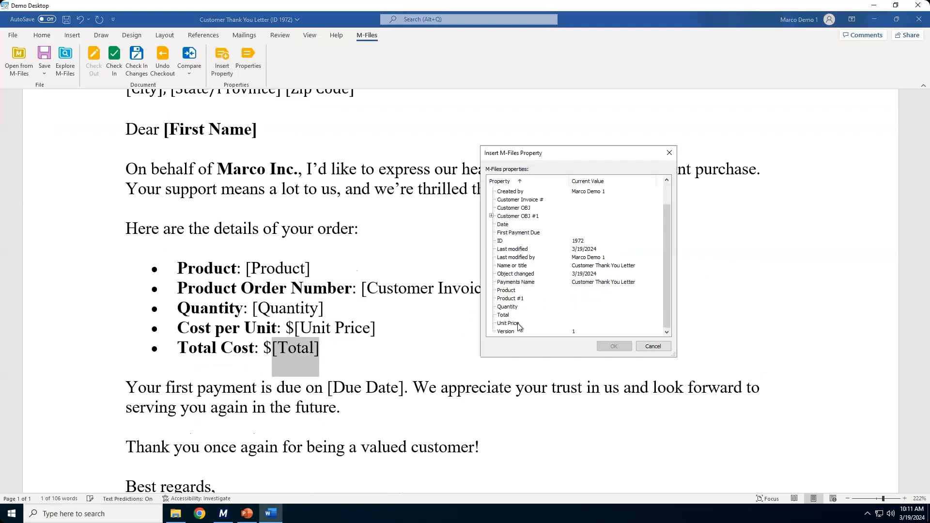
{"action": "left_click", "coordinate": [506, 316]}
{"action": "left_click", "coordinate": [614, 346]}
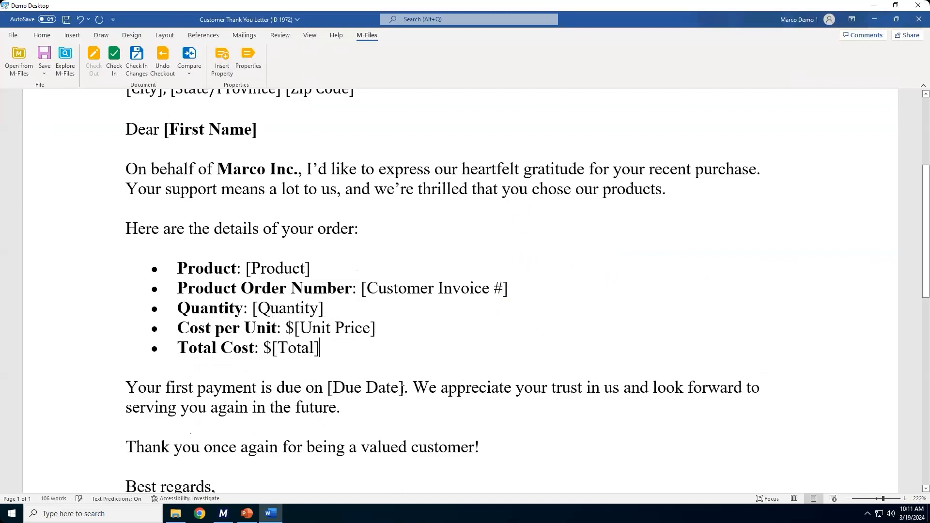
Replace the "[Due Date]." placeholder in the first payment sentence with the First Payment Due property
{"action": "left_click_drag", "start_coordinate": [402, 389], "coordinate": [327, 387]}
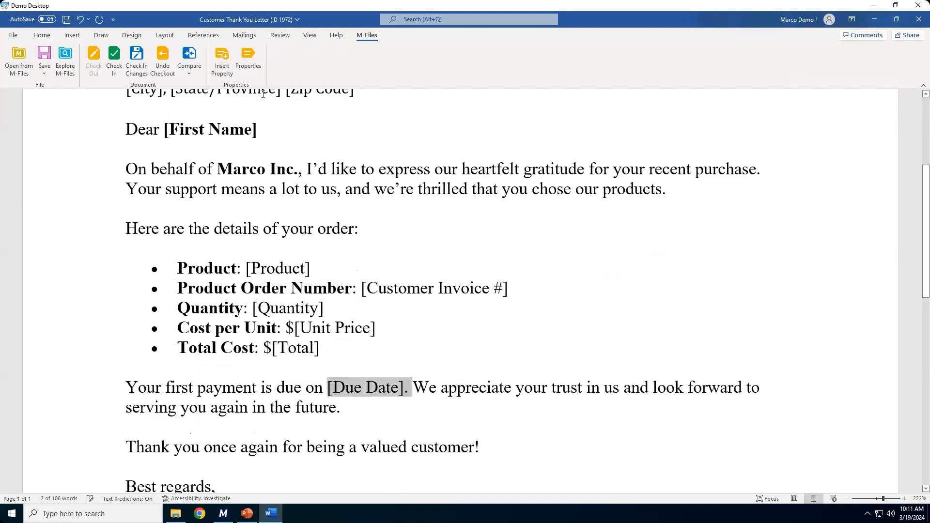
{"action": "left_click", "coordinate": [222, 57]}
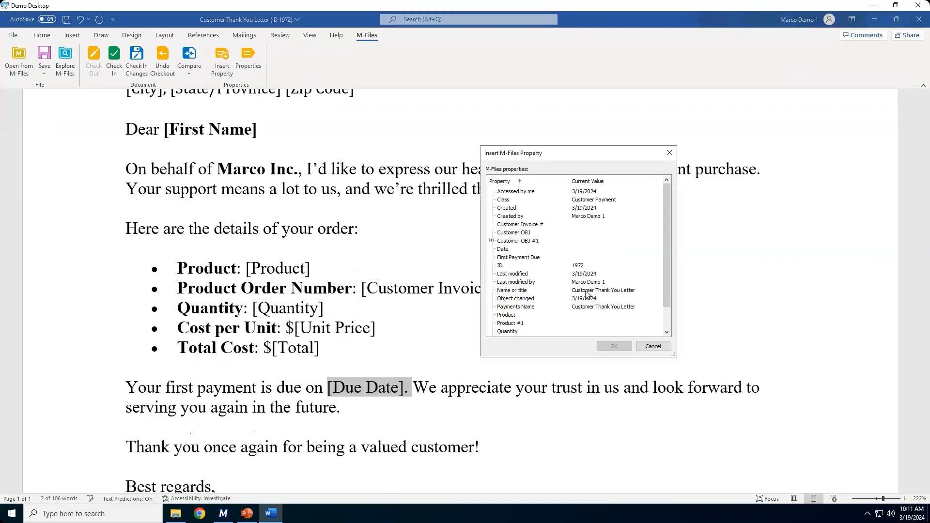
{"action": "scroll", "coordinate": [563, 299], "scroll_direction": "down", "scroll_amount": 1}
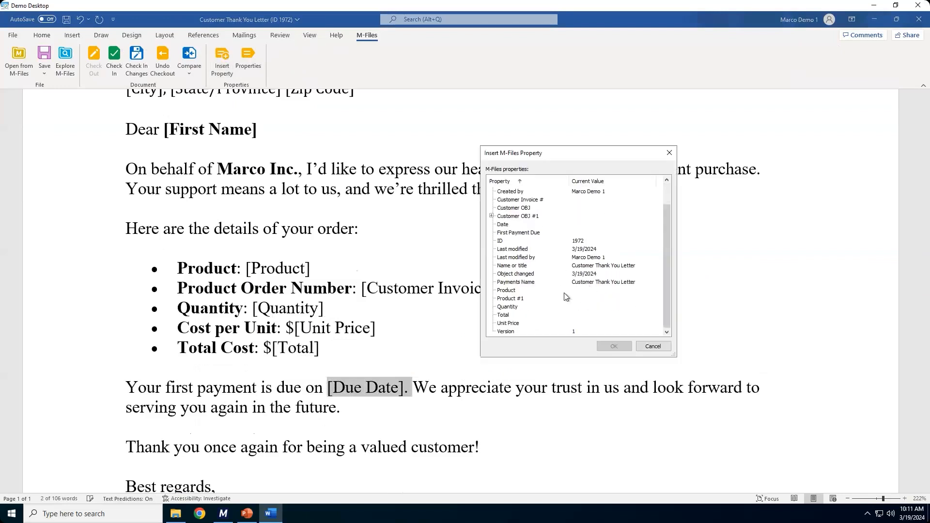
{"action": "left_click", "coordinate": [530, 235]}
{"action": "left_click", "coordinate": [615, 346]}
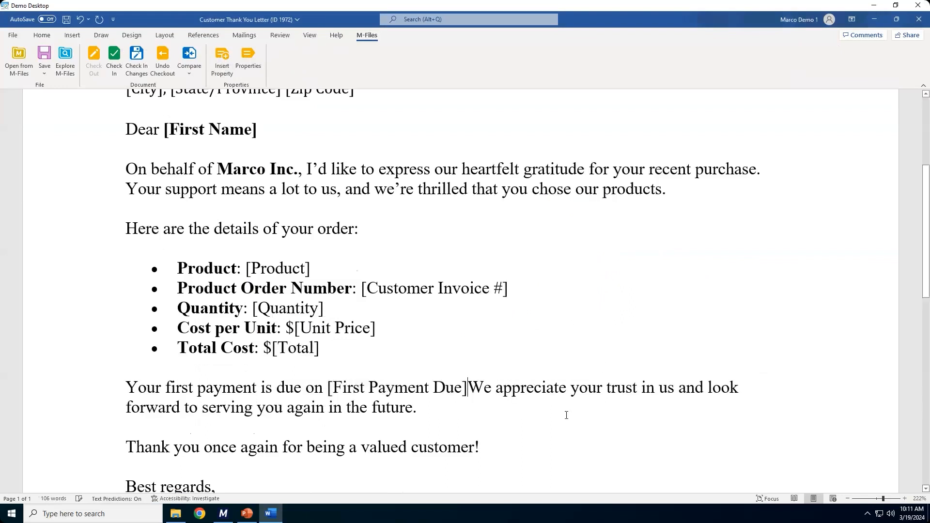
Try to replace the "[Your Name]" placeholder in the signature with the M-Files Created by property, and undo the insertion
{"action": "scroll", "coordinate": [567, 416], "scroll_direction": "down", "scroll_amount": 3}
{"action": "left_click_drag", "start_coordinate": [217, 377], "coordinate": [117, 372]}
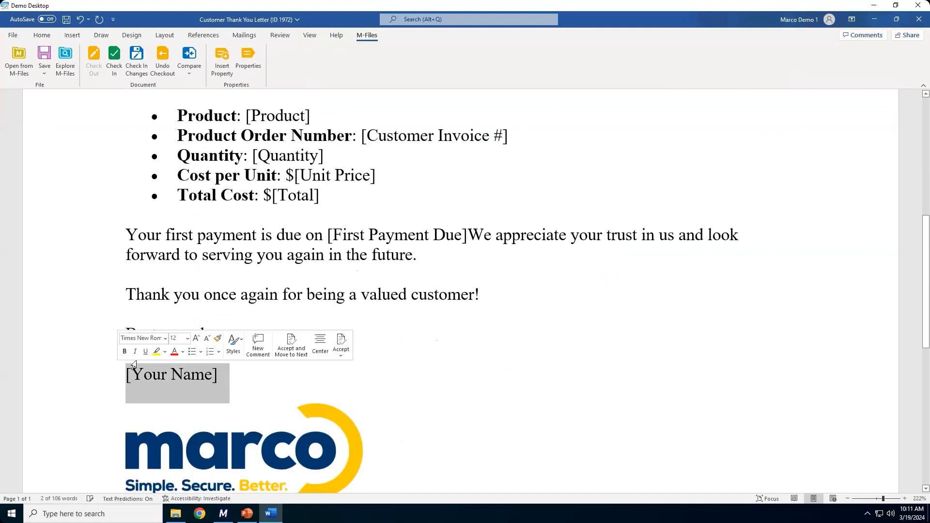
{"action": "left_click", "coordinate": [222, 58]}
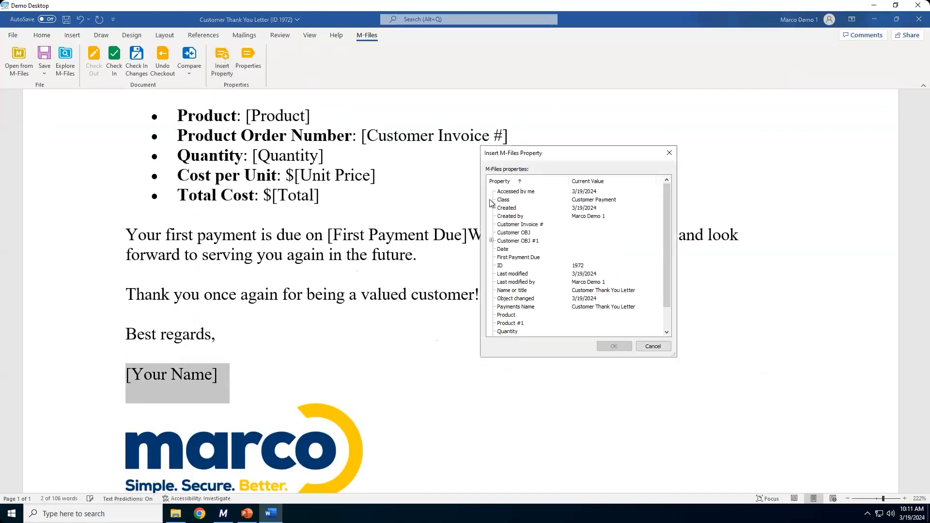
{"action": "left_click", "coordinate": [515, 219]}
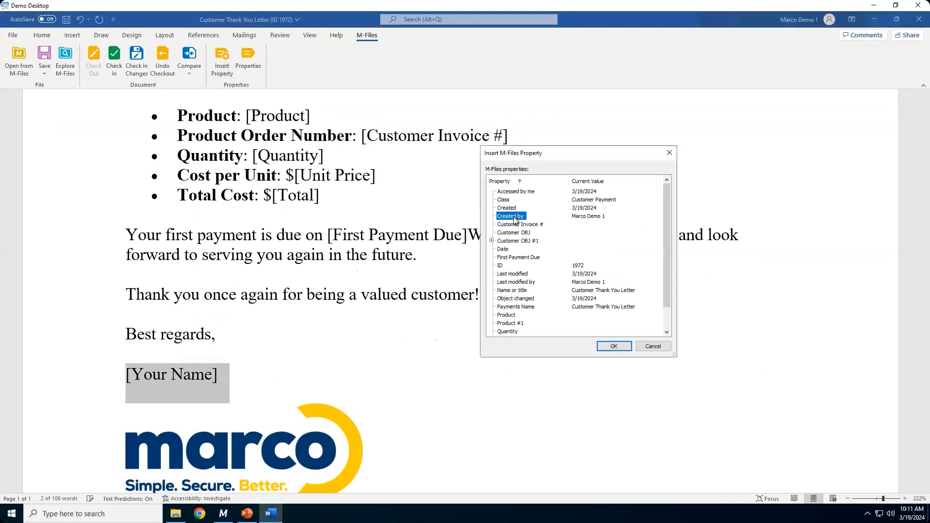
{"action": "left_click", "coordinate": [613, 347]}
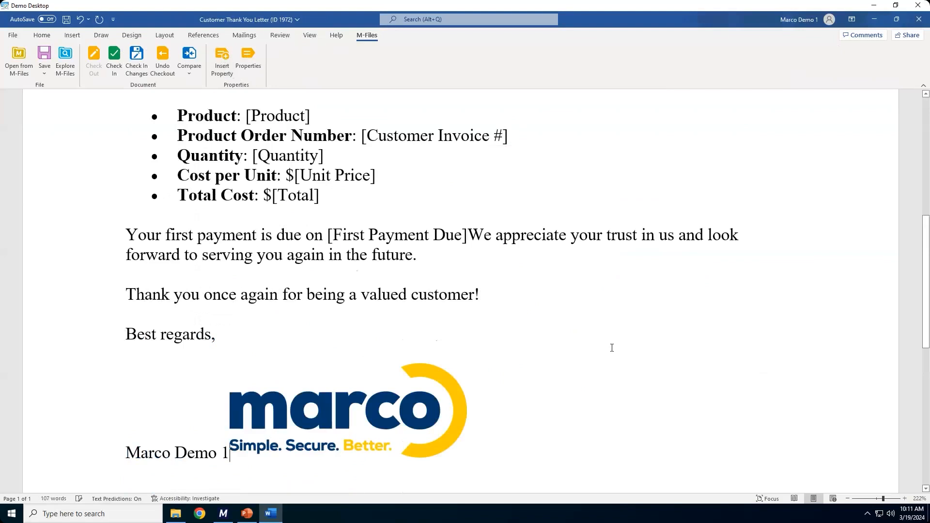
{"action": "key", "text": "ctrl+z"}
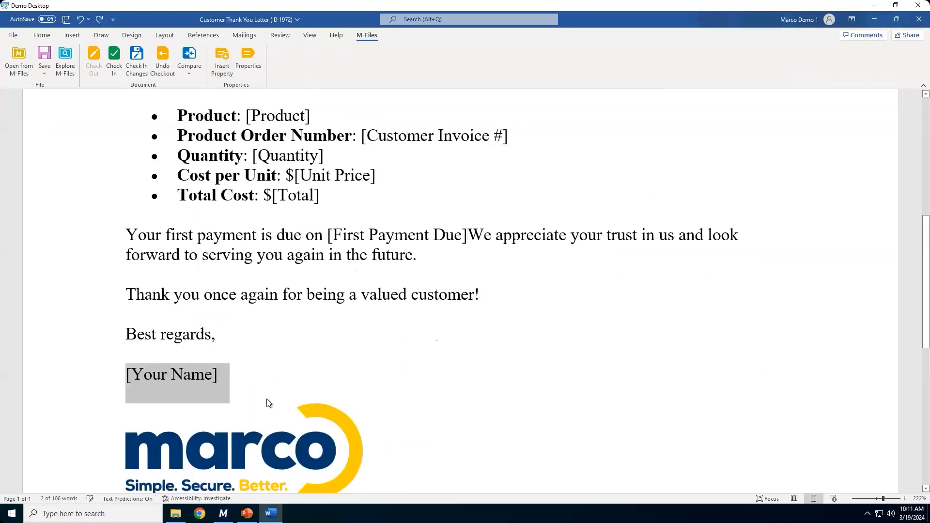
Add a line break after "[Your Name]" above the logo and replace that placeholder with the M-Files Created by property
{"action": "left_click", "coordinate": [239, 383]}
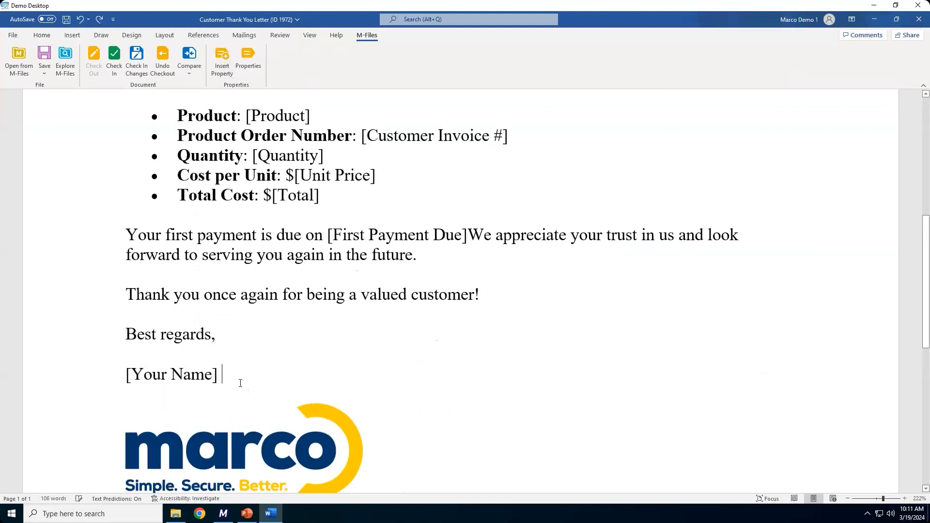
{"action": "key", "text": "Return"}
{"action": "left_click_drag", "start_coordinate": [223, 378], "coordinate": [124, 370]}
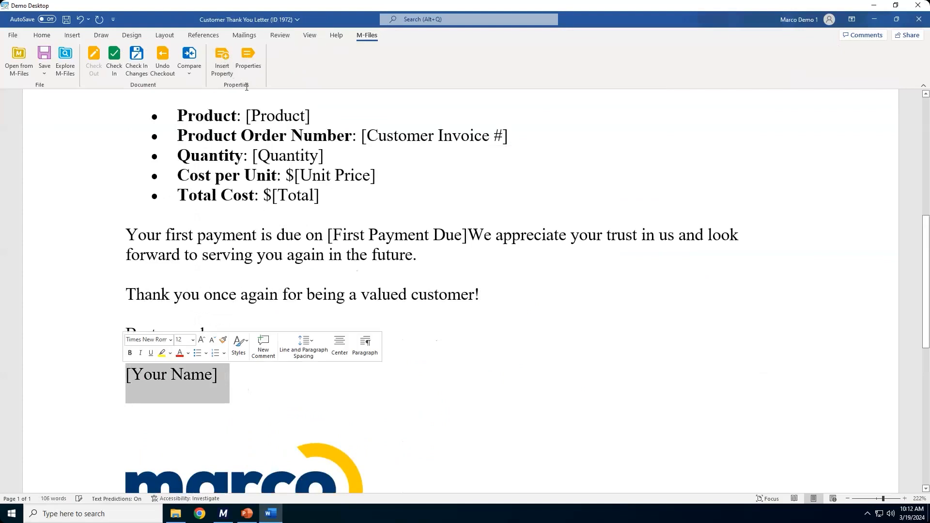
{"action": "left_click", "coordinate": [222, 61]}
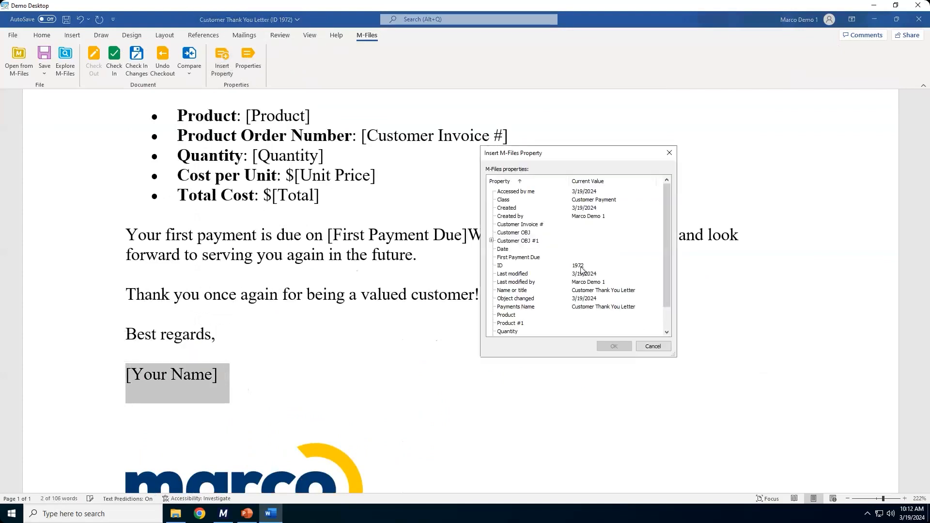
{"action": "left_click", "coordinate": [517, 218]}
{"action": "left_click", "coordinate": [614, 346]}
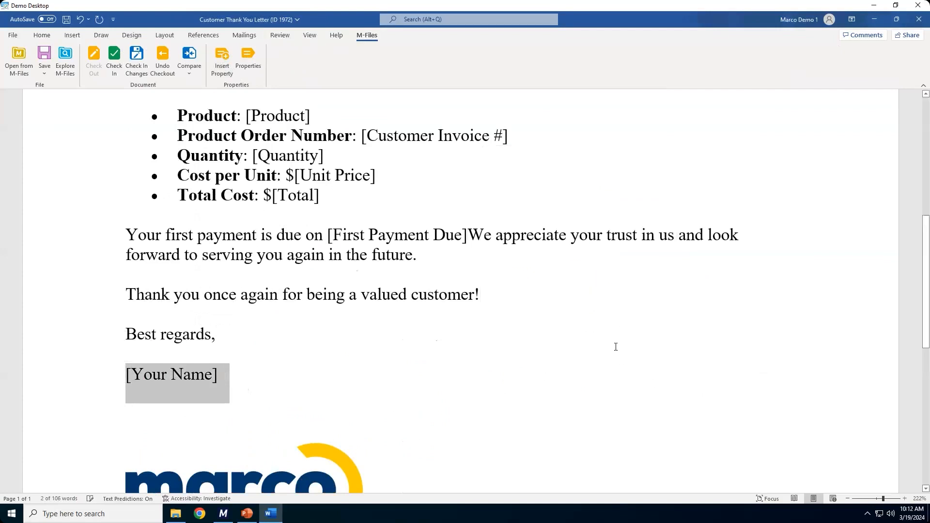
Check the finished letter in to M-Files with its changes saved, and close Word
{"action": "scroll", "coordinate": [527, 412], "scroll_direction": "up", "scroll_amount": 3}
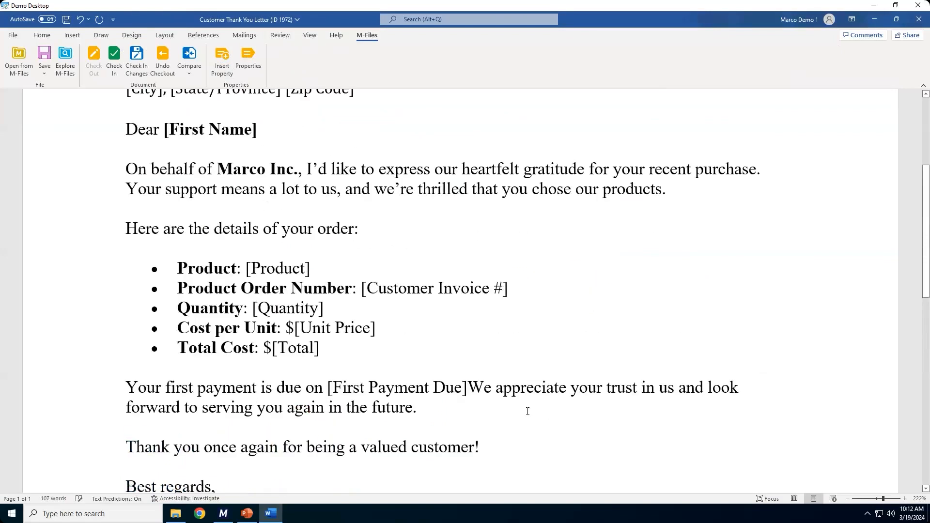
{"action": "scroll", "coordinate": [527, 412], "scroll_direction": "up", "scroll_amount": 2}
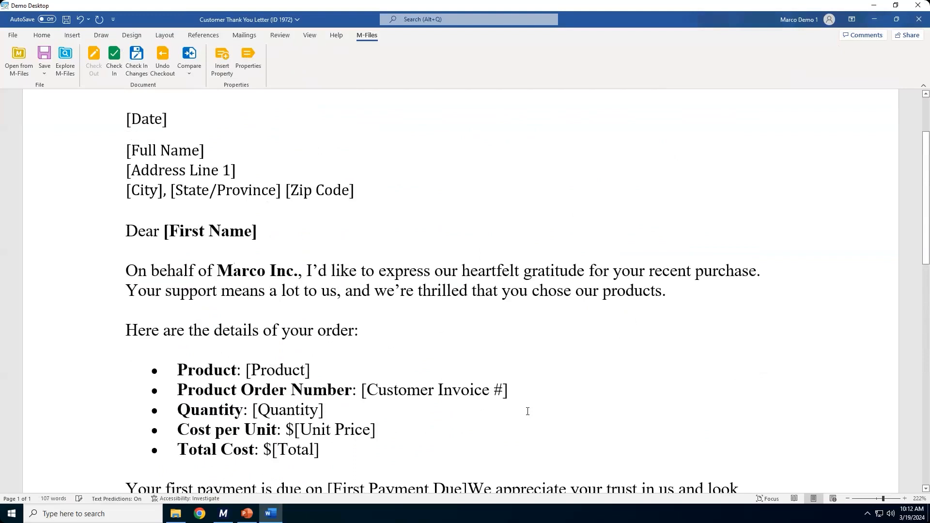
{"action": "scroll", "coordinate": [527, 411], "scroll_direction": "up", "scroll_amount": 2}
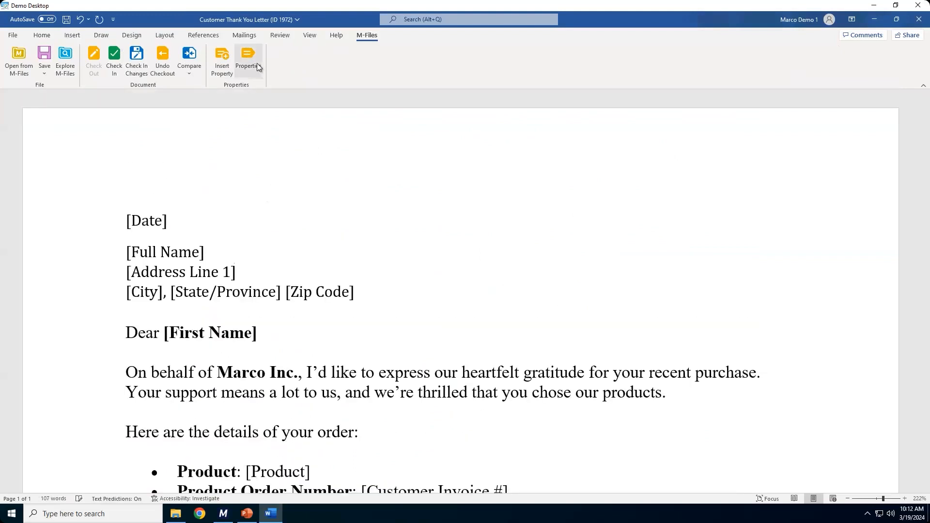
{"action": "left_click", "coordinate": [114, 58]}
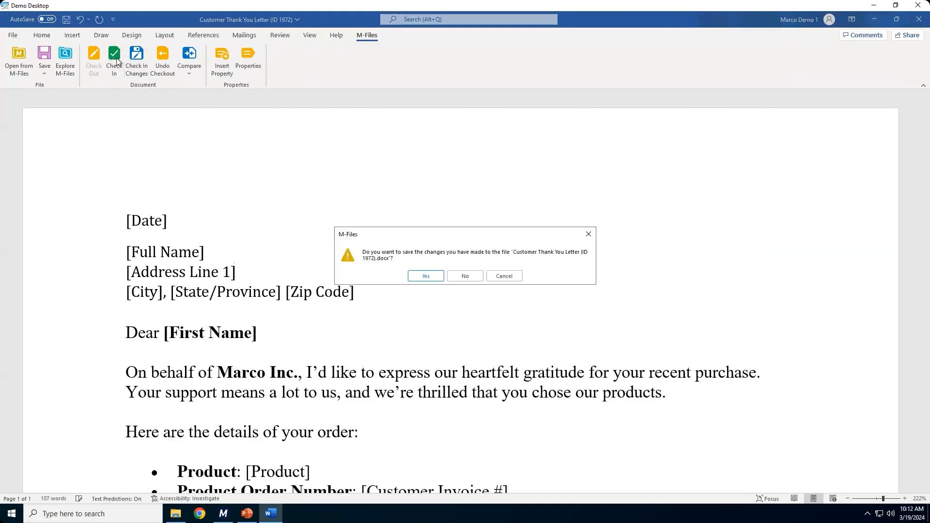
{"action": "left_click", "coordinate": [428, 276]}
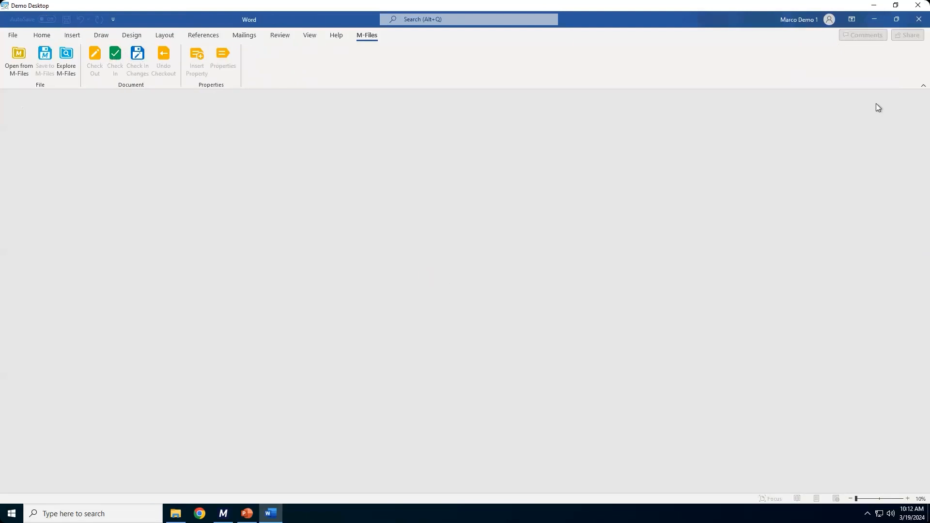
{"action": "left_click", "coordinate": [919, 19]}
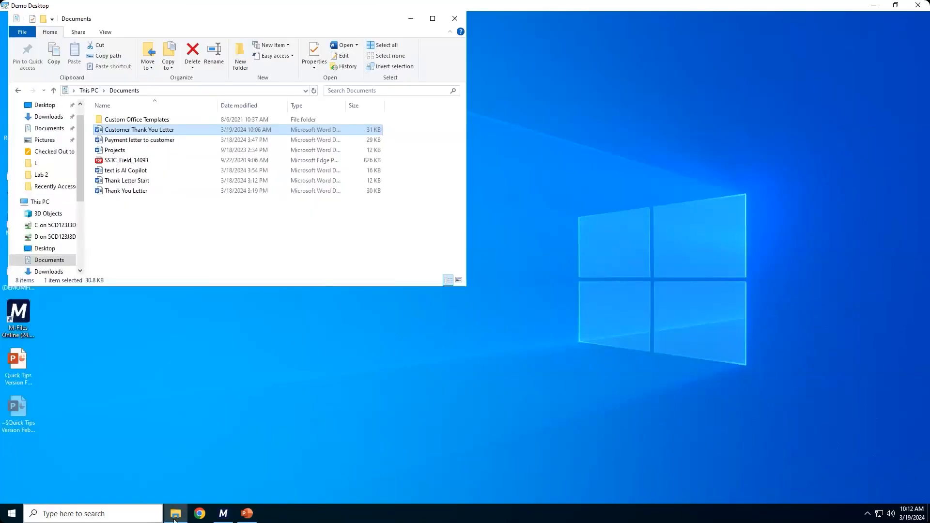
Switch to M-Files and start a new document from the recently accessed Customer Thank You Letter template
{"action": "left_click", "coordinate": [224, 515]}
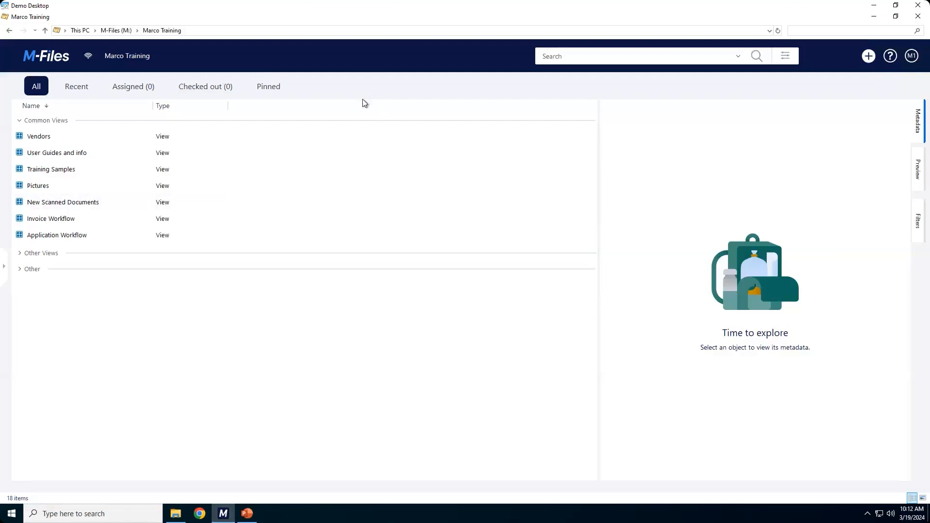
{"action": "left_click", "coordinate": [77, 92]}
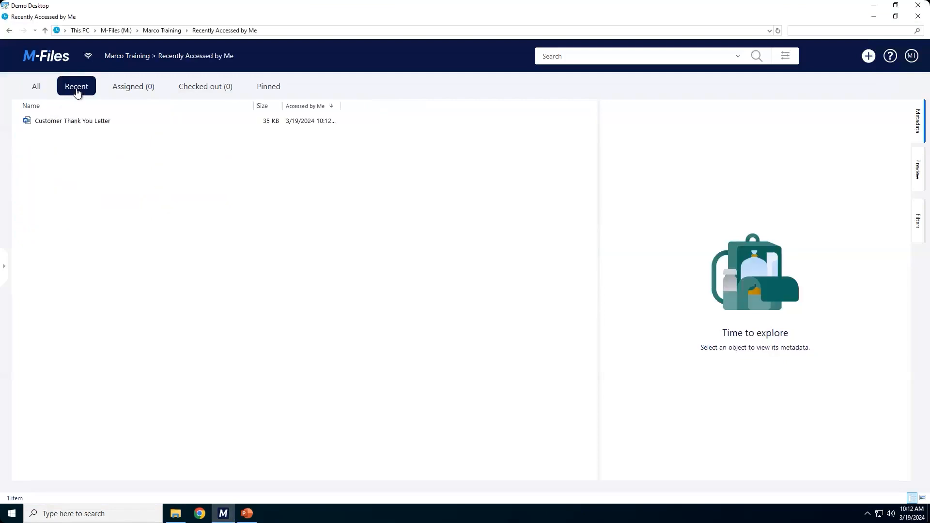
{"action": "double_click", "coordinate": [77, 122]}
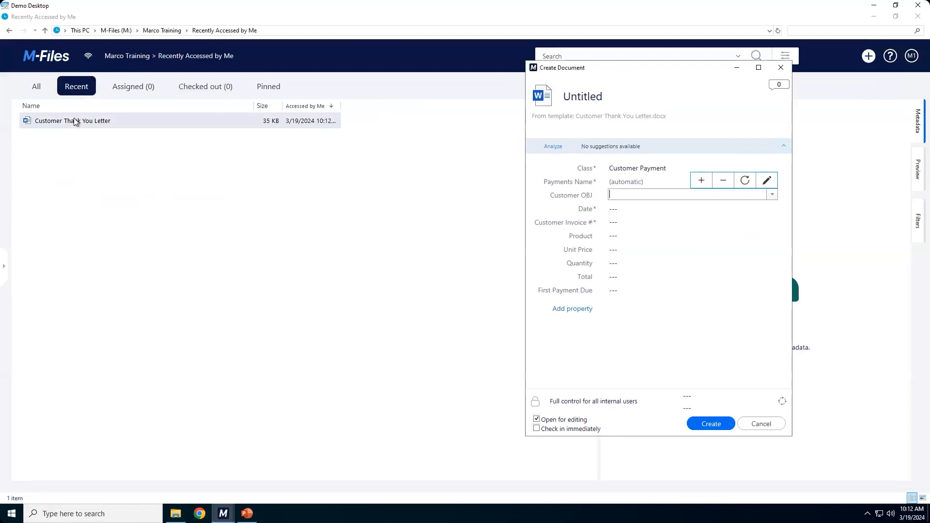
Choose a customer from the Customer OBJ values and set the document's Date to 3/19/2024
{"action": "left_click", "coordinate": [773, 195]}
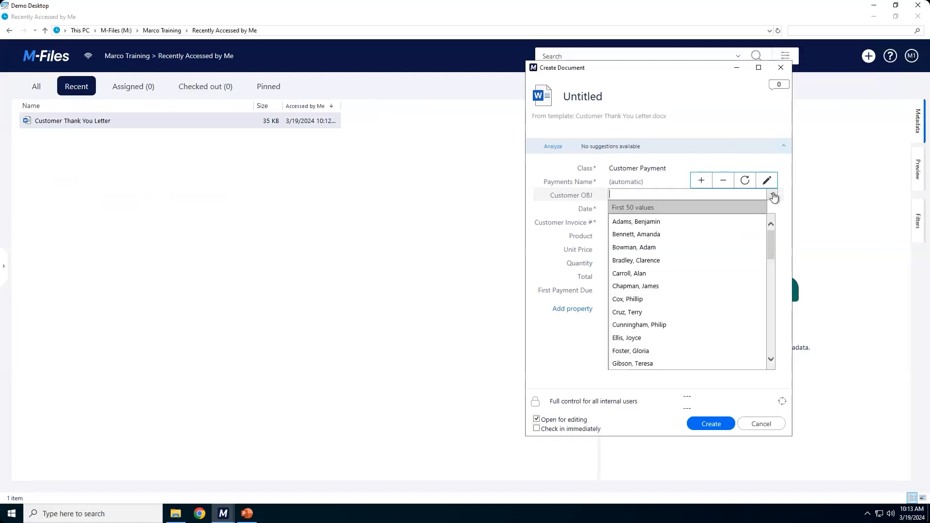
{"action": "left_click", "coordinate": [647, 312]}
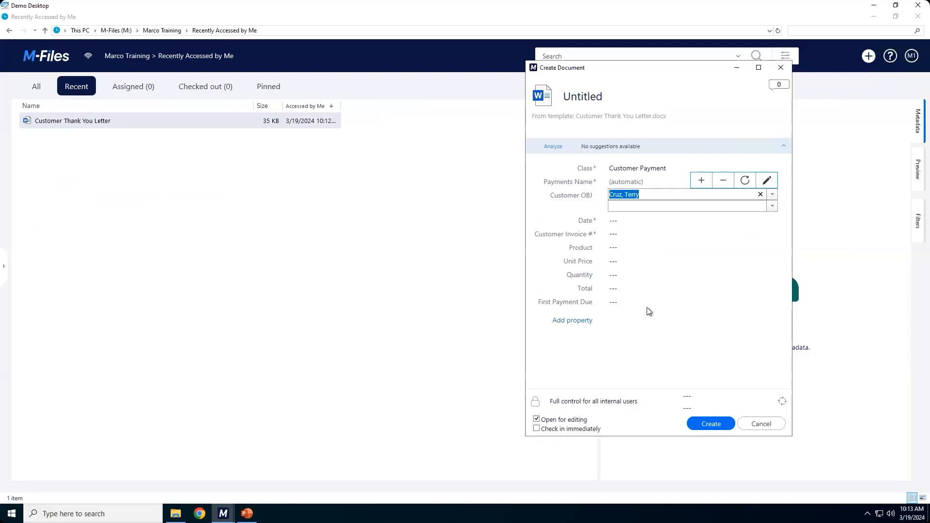
{"action": "left_click", "coordinate": [630, 211]}
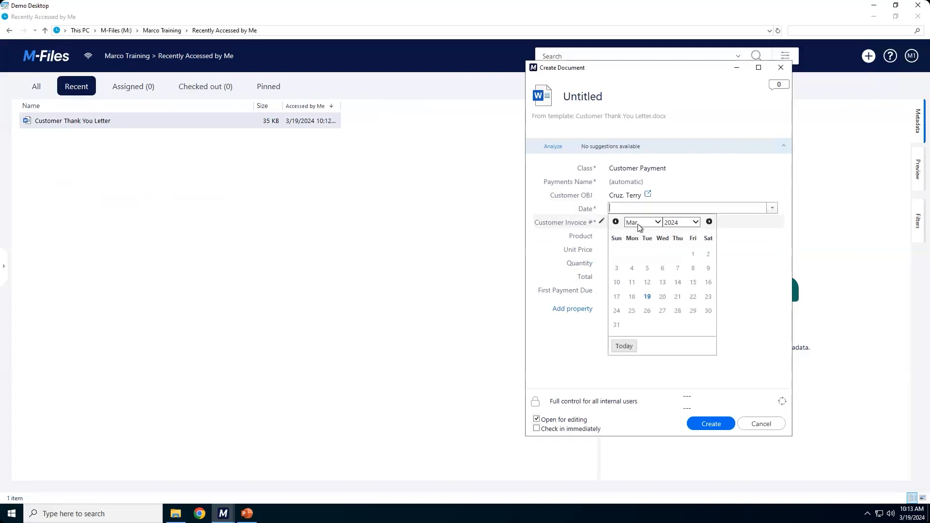
{"action": "left_click", "coordinate": [648, 298]}
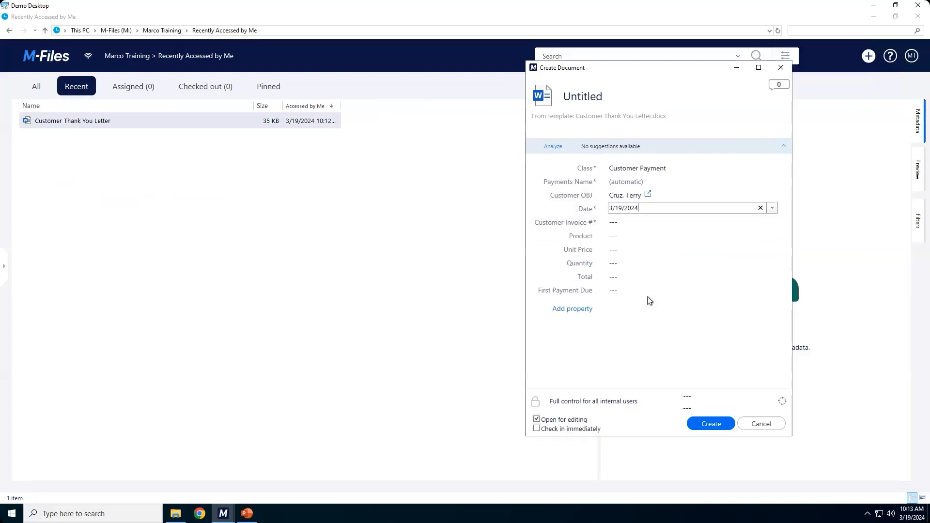
Fill in Customer Invoice # with the existing matching invoice number and open the Product property for editing
{"action": "left_click", "coordinate": [642, 224]}
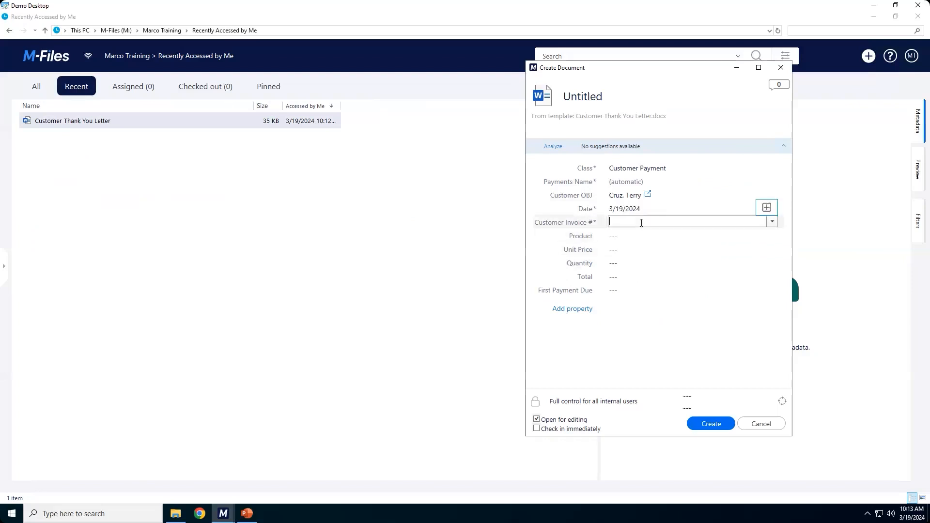
{"action": "type", "text": "123"}
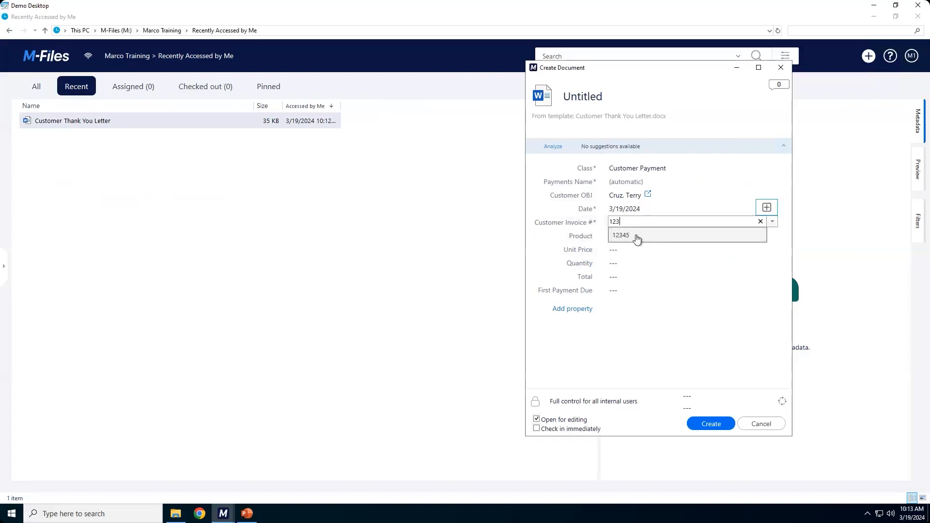
{"action": "left_click", "coordinate": [636, 237]}
{"action": "left_click", "coordinate": [636, 237]}
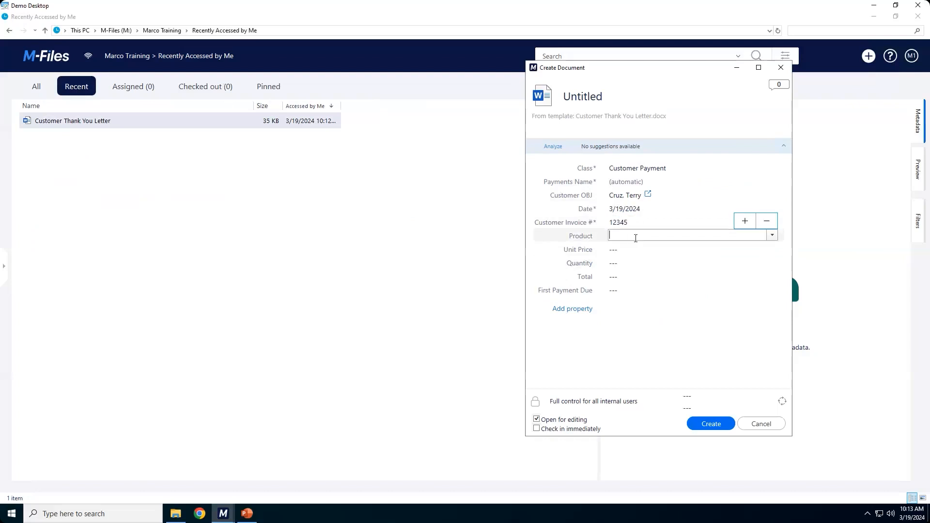
{"action": "type", "text": "M-"}
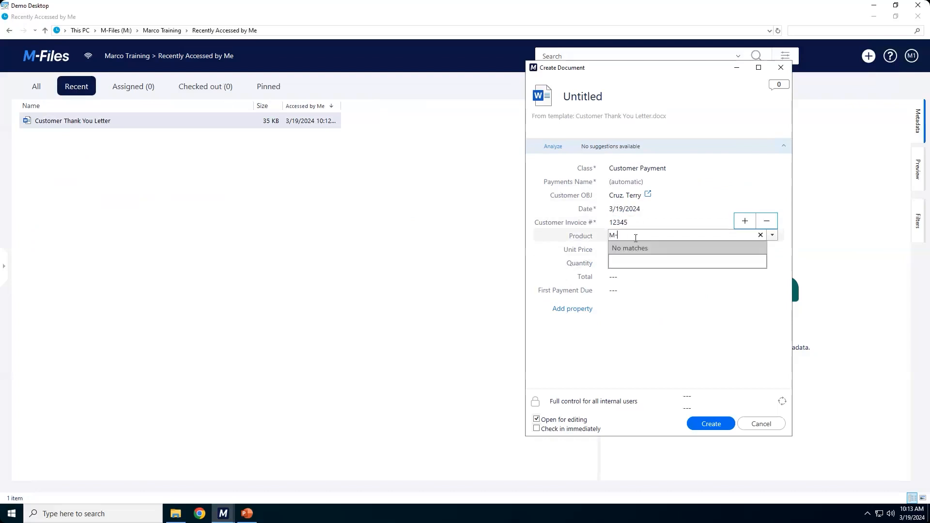
{"action": "type", "text": "Files"}
{"action": "key", "text": "BackSpace"}
{"action": "key", "text": "BackSpace"}
{"action": "key", "text": "BackSpace"}
{"action": "key", "text": "BackSpace"}
{"action": "key", "text": "BackSpace"}
{"action": "key", "text": "BackSpace"}
{"action": "key", "text": "BackSpace"}
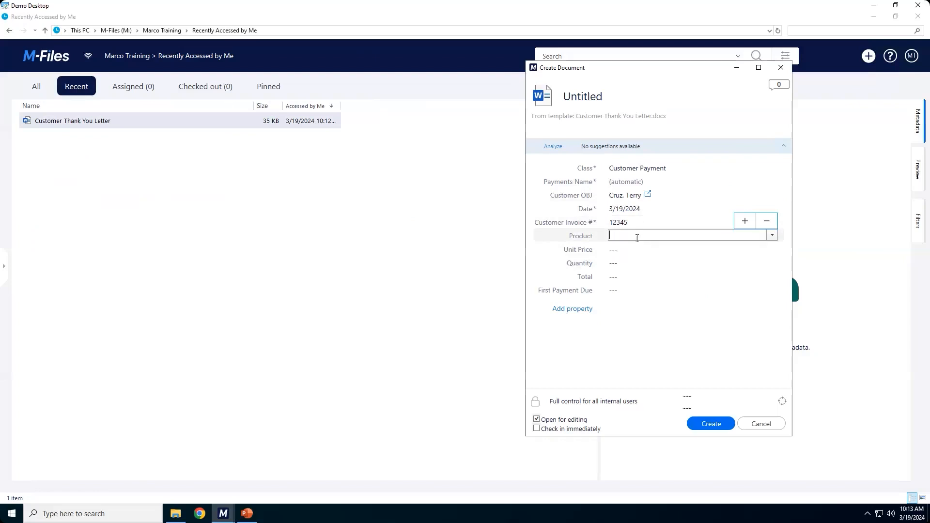
Set Product to Folders, Unit Price to 1.00, Quantity to 100 and Total to 100.00
{"action": "left_click", "coordinate": [770, 236]}
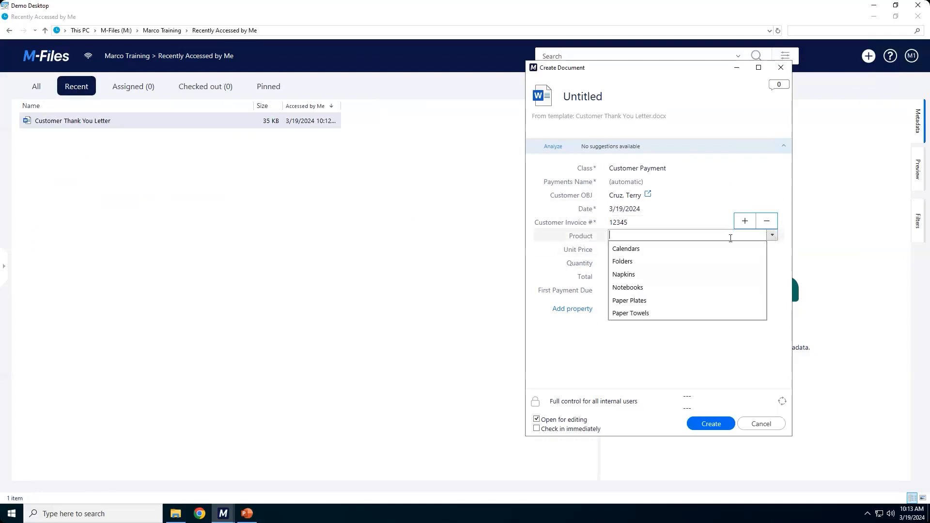
{"action": "left_click", "coordinate": [628, 263]}
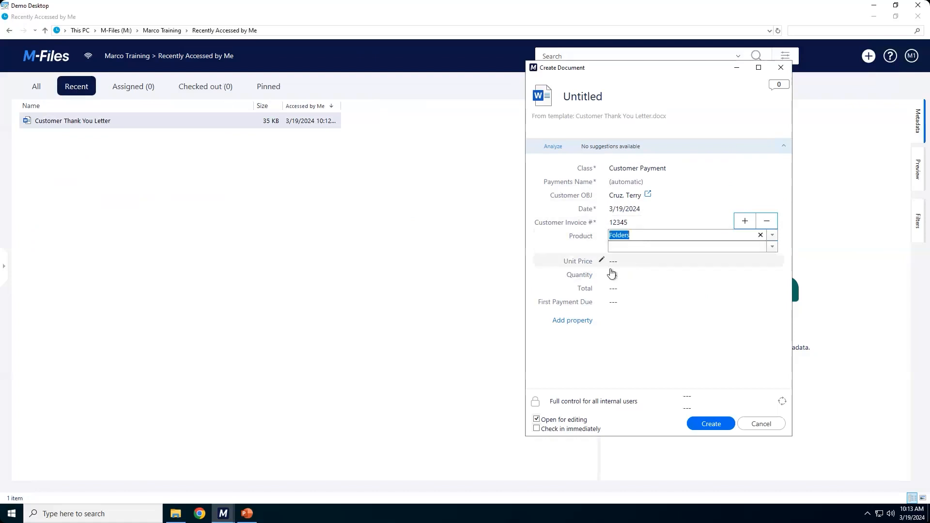
{"action": "key", "text": "Tab"}
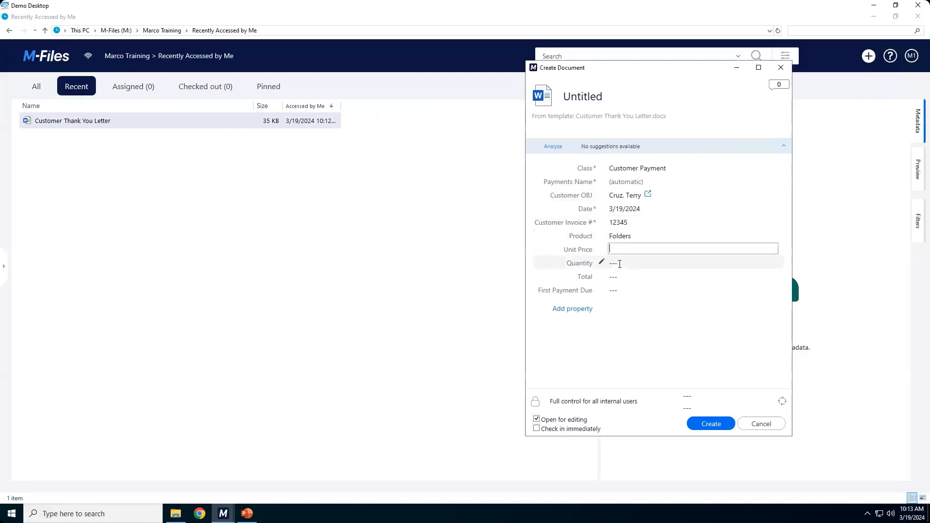
{"action": "type", "text": "1.00"}
{"action": "left_click", "coordinate": [619, 264]}
{"action": "type", "text": "100"}
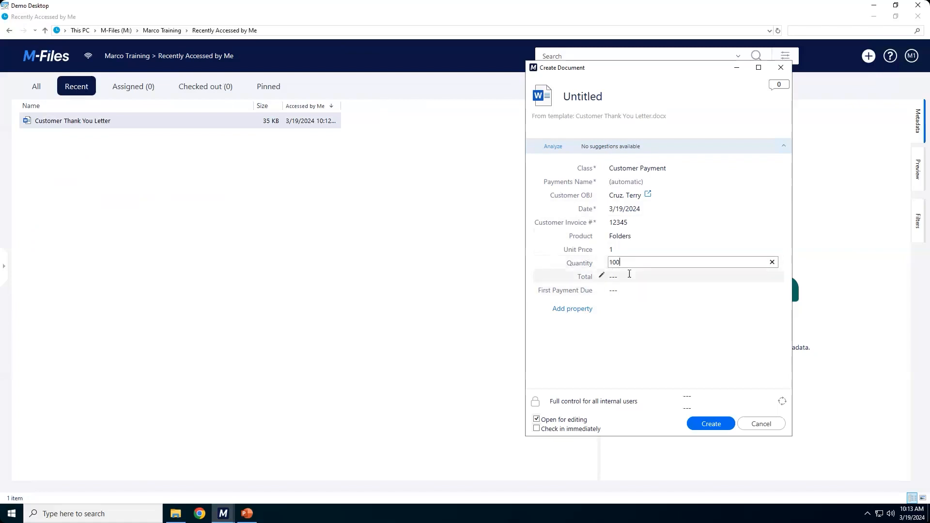
{"action": "left_click", "coordinate": [629, 275]}
{"action": "type", "text": "100.00"}
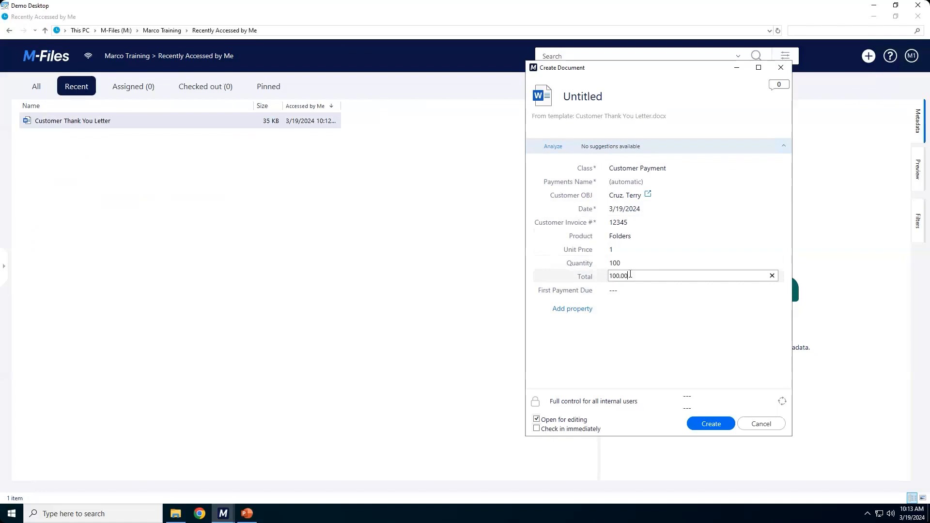
Set First Payment Due to 4/19/2024 and create the document so it opens for editing
{"action": "left_click", "coordinate": [634, 290]}
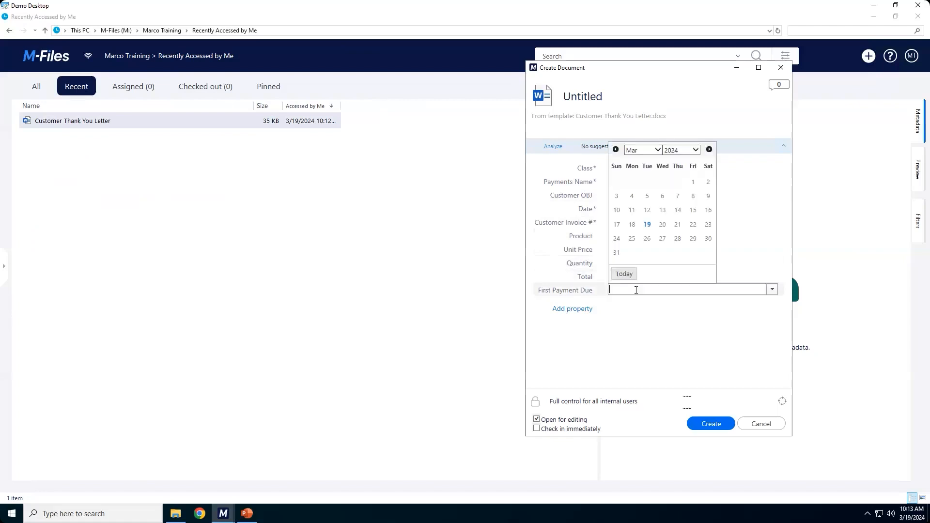
{"action": "left_click", "coordinate": [658, 150]}
{"action": "left_click", "coordinate": [644, 159]}
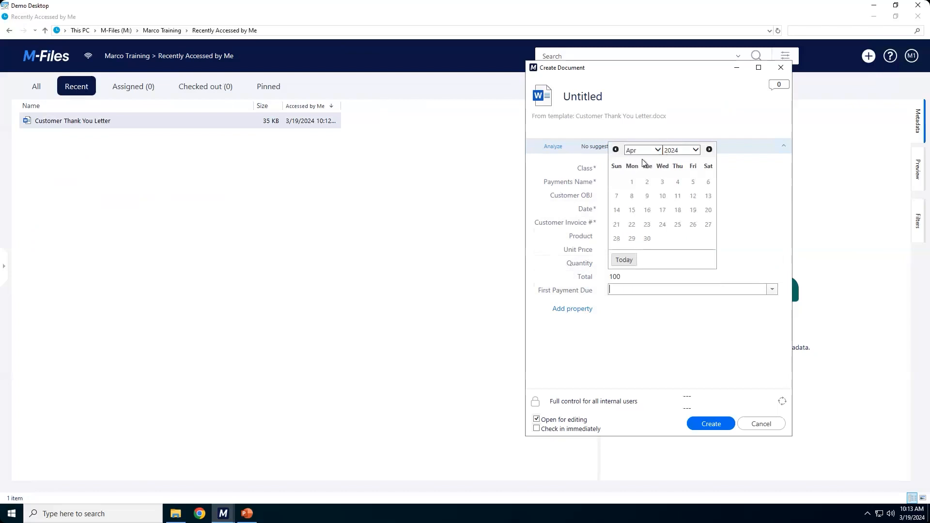
{"action": "left_click", "coordinate": [695, 212]}
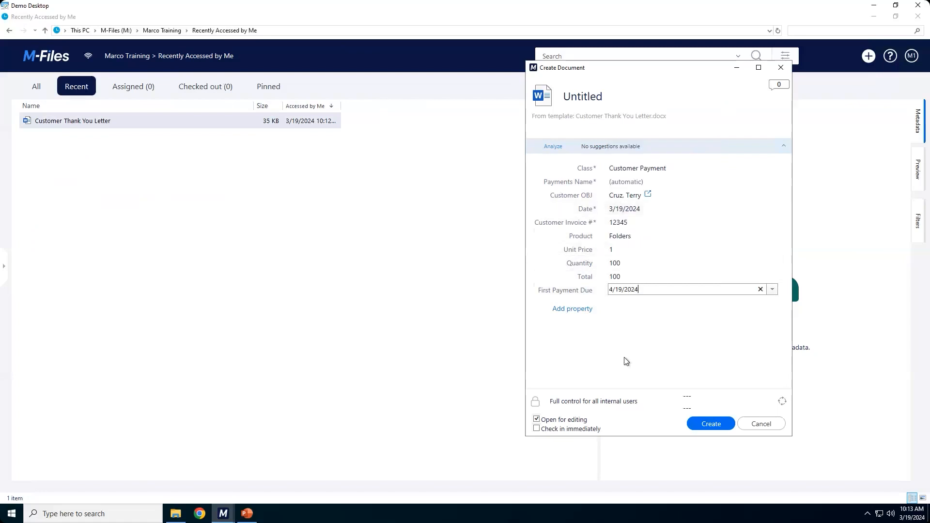
{"action": "left_click", "coordinate": [705, 425]}
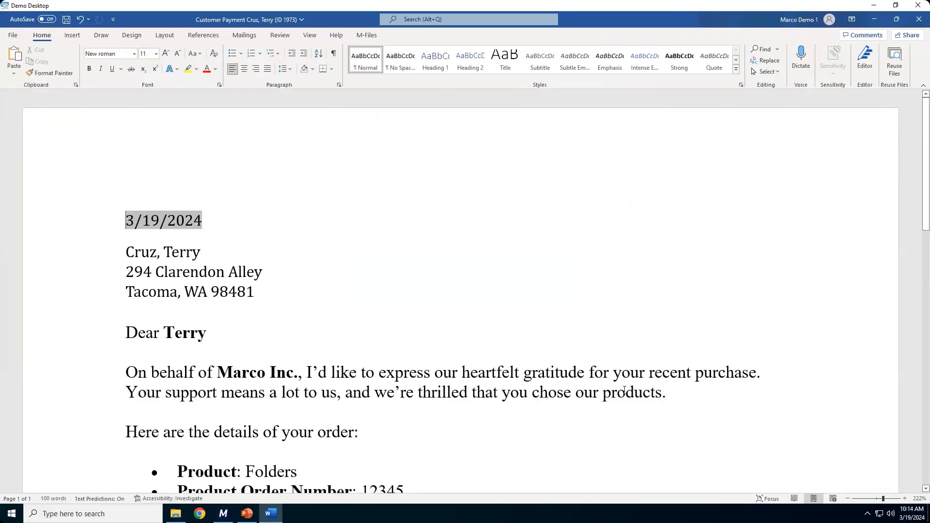
Insert a period and a space after the first payment due date 4/19/2024 in the new letter
{"action": "left_click", "coordinate": [372, 249]}
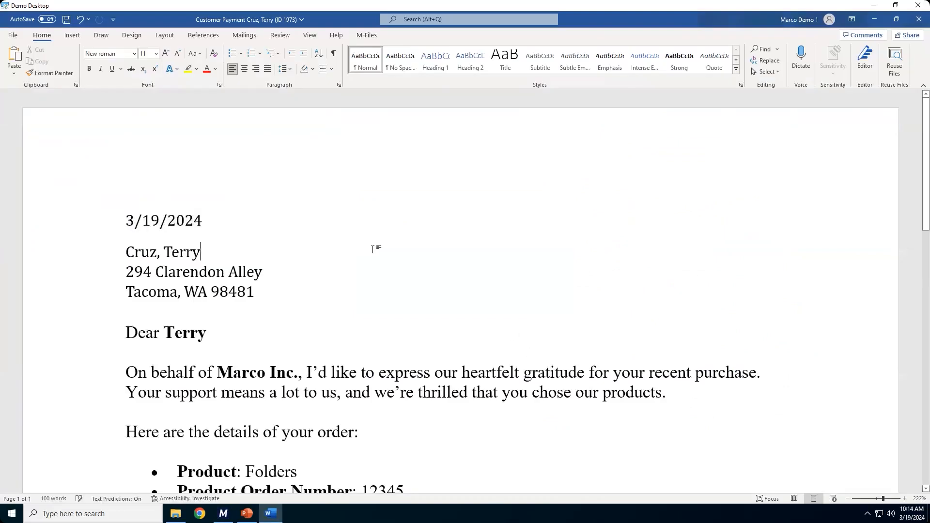
{"action": "scroll", "coordinate": [424, 266], "scroll_direction": "down", "scroll_amount": 1}
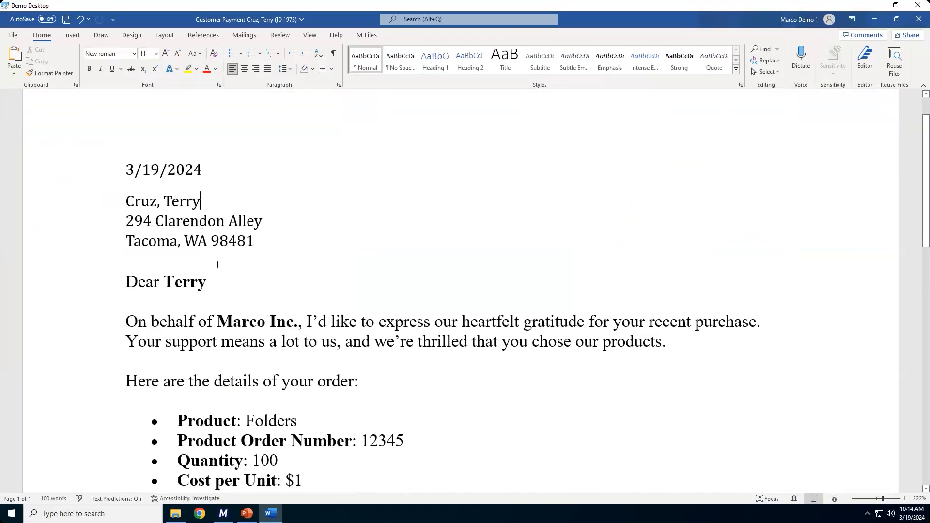
{"action": "scroll", "coordinate": [265, 294], "scroll_direction": "down", "scroll_amount": 1}
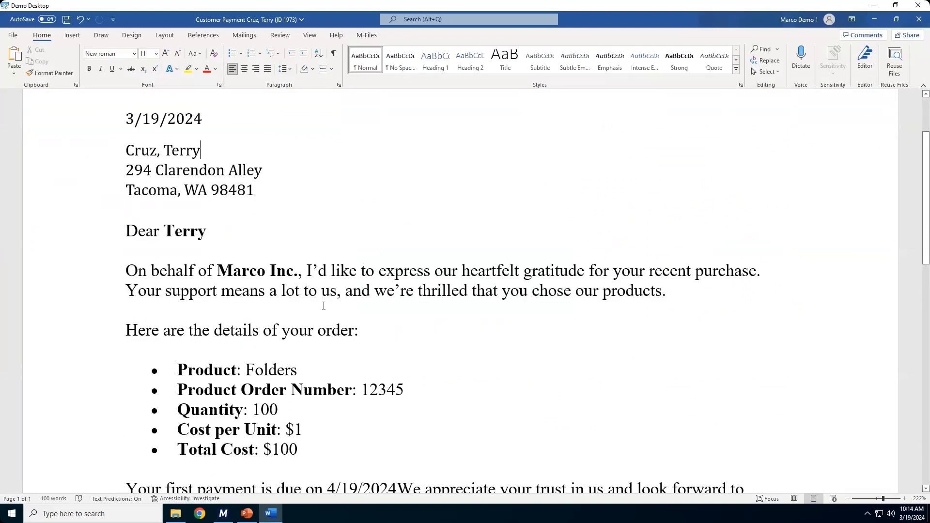
{"action": "scroll", "coordinate": [324, 306], "scroll_direction": "down", "scroll_amount": 1}
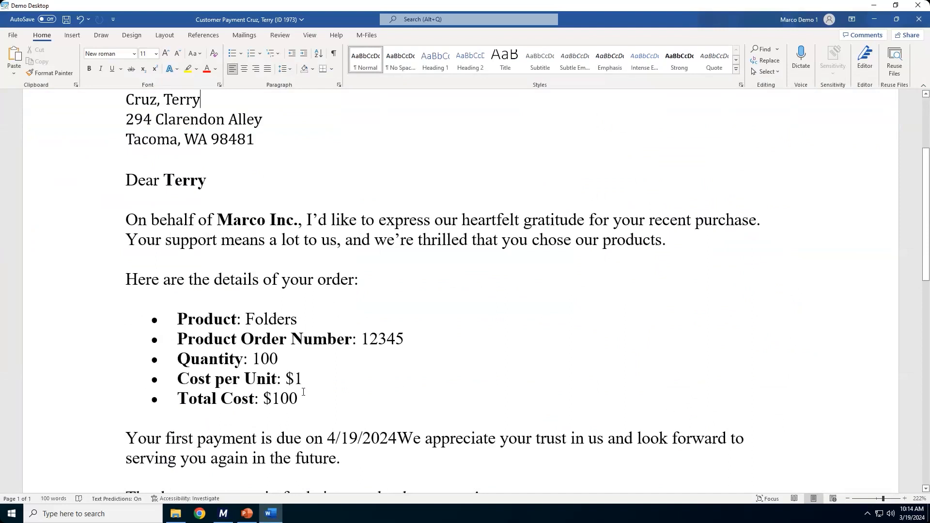
{"action": "scroll", "coordinate": [303, 394], "scroll_direction": "down", "scroll_amount": 1}
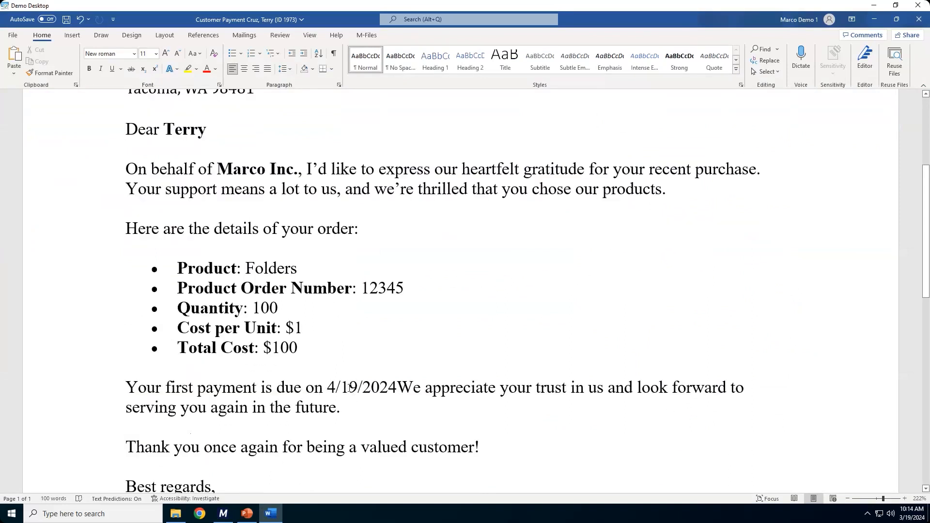
{"action": "left_click", "coordinate": [396, 389]}
{"action": "type", "text": "."}
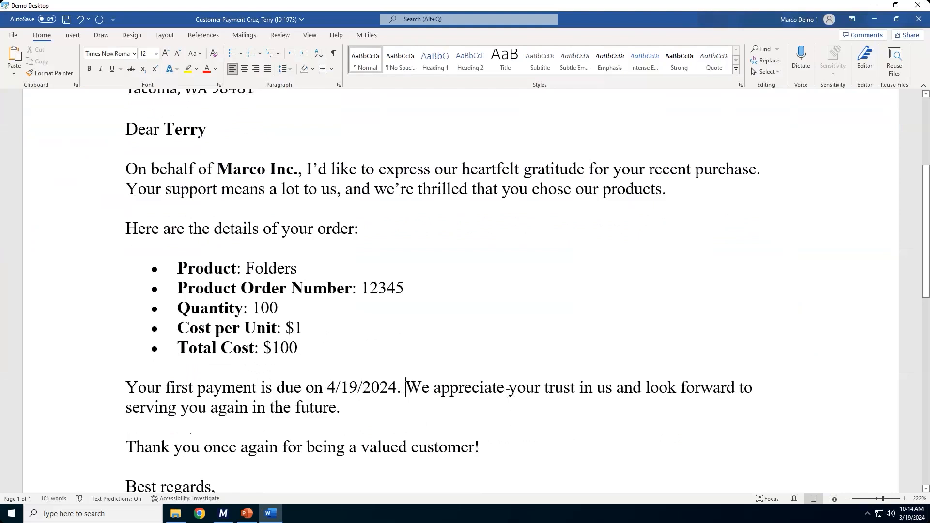
Check the new customer letter in to M-Files with its changes saved, and close Word
{"action": "scroll", "coordinate": [508, 394], "scroll_direction": "down", "scroll_amount": 1}
{"action": "scroll", "coordinate": [508, 394], "scroll_direction": "down", "scroll_amount": 4}
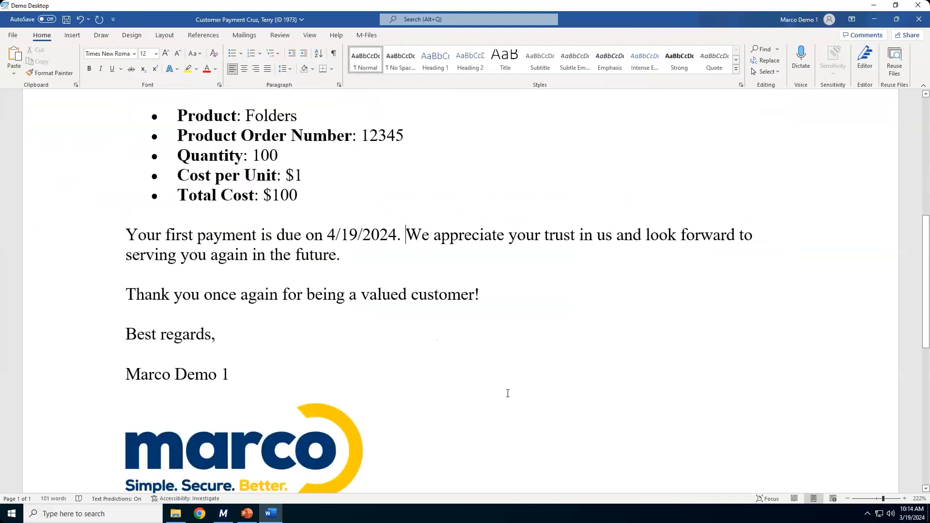
{"action": "left_click", "coordinate": [365, 35]}
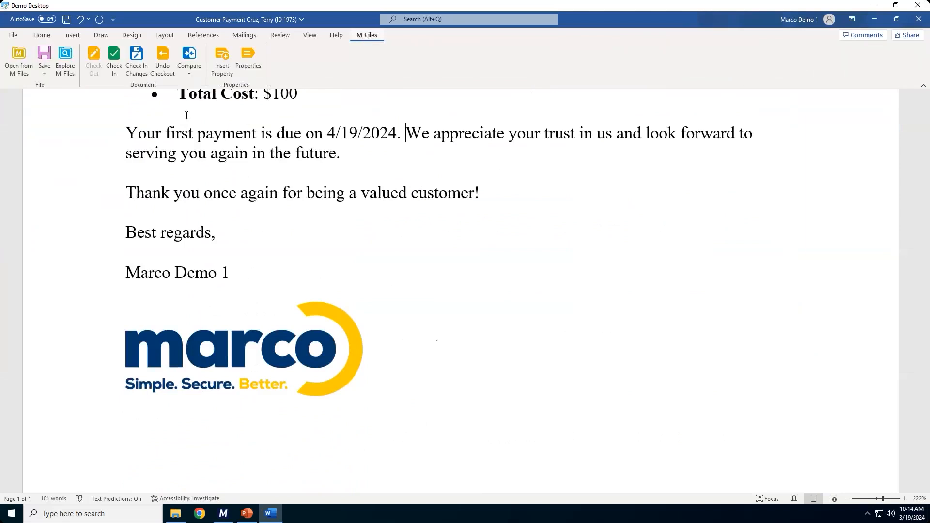
{"action": "left_click", "coordinate": [114, 59]}
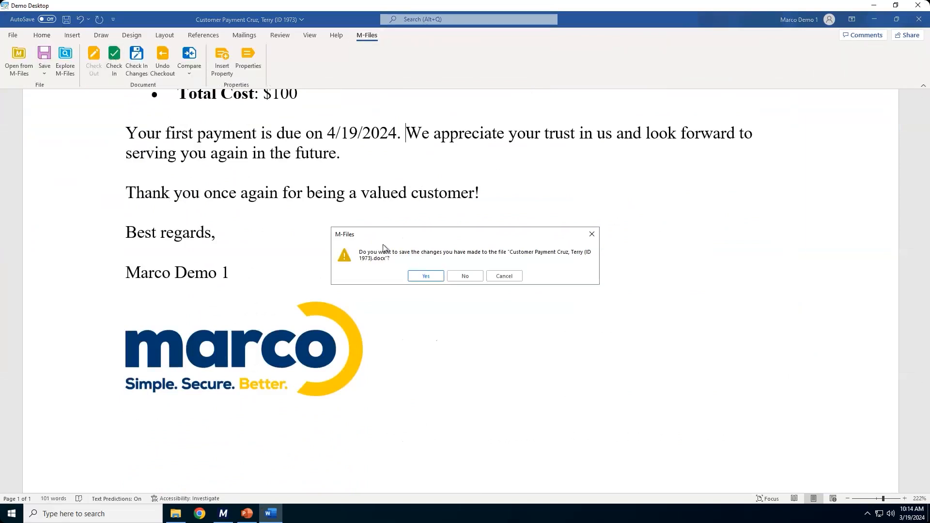
{"action": "left_click", "coordinate": [428, 277]}
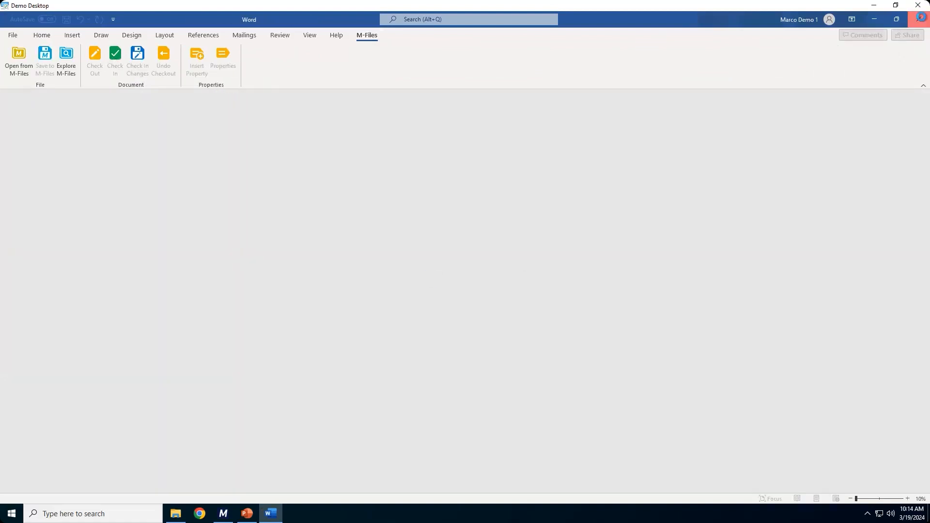
{"action": "left_click", "coordinate": [919, 19]}
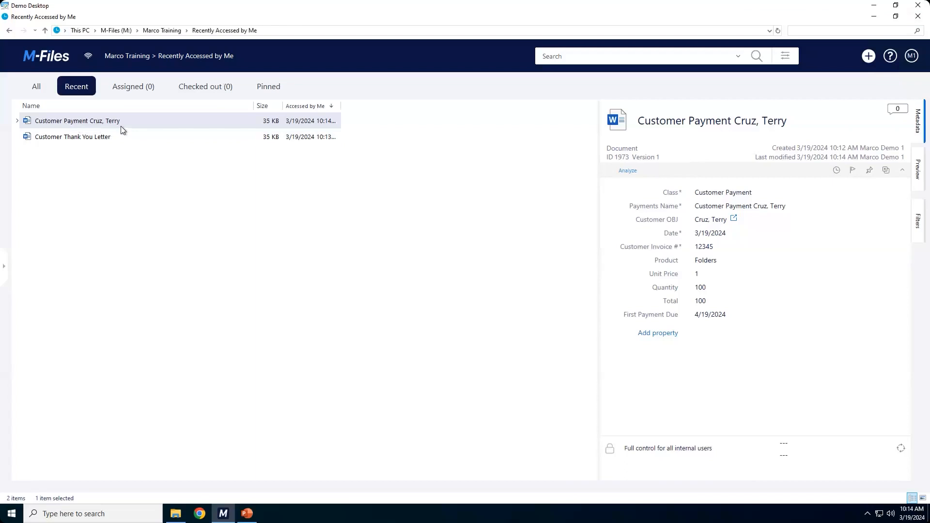
Check out the Customer Thank You Letter template from the recently accessed documents
{"action": "left_click", "coordinate": [89, 140]}
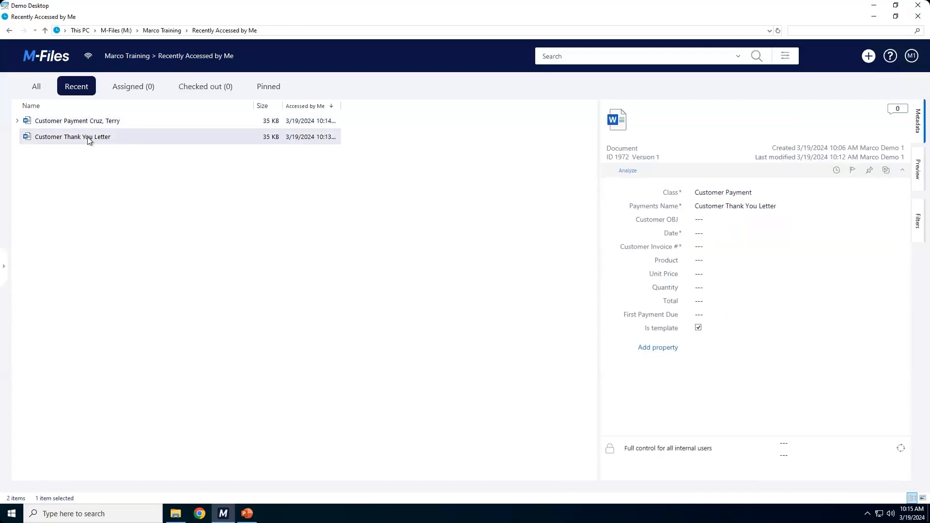
{"action": "right_click", "coordinate": [89, 141]}
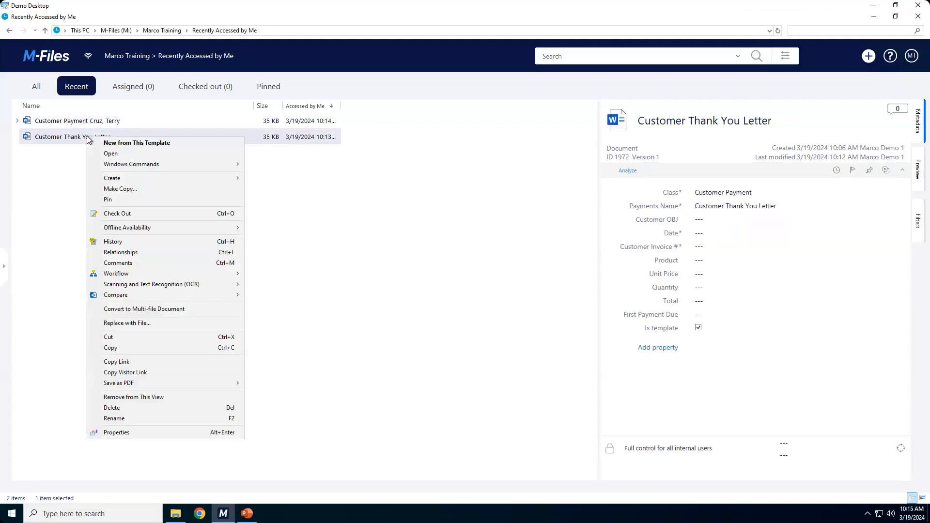
{"action": "left_click", "coordinate": [130, 214]}
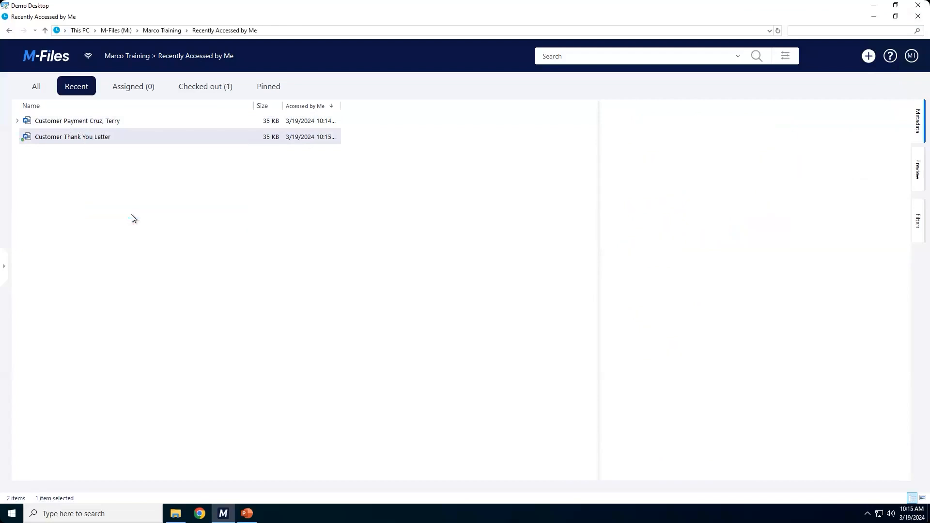
Start Word with a new blank document
{"action": "left_click", "coordinate": [13, 514]}
{"action": "left_click", "coordinate": [286, 301]}
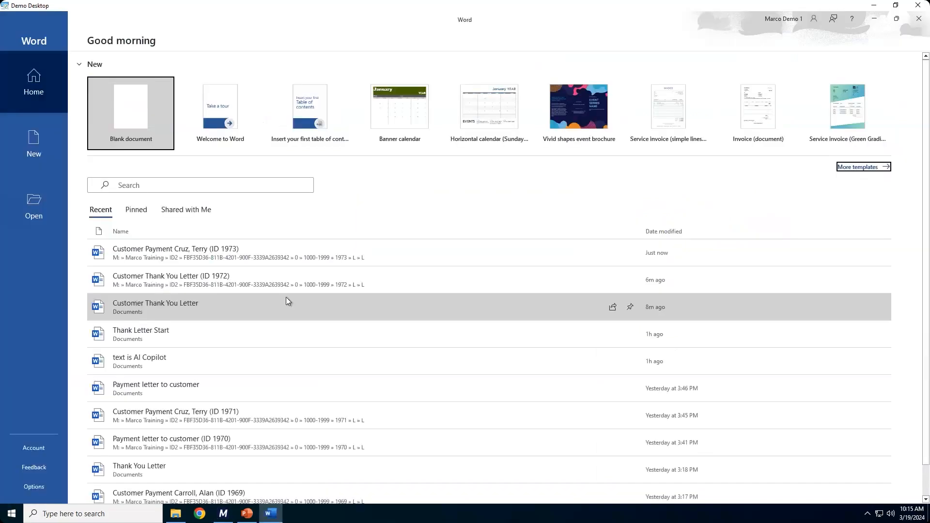
{"action": "left_click", "coordinate": [140, 110]}
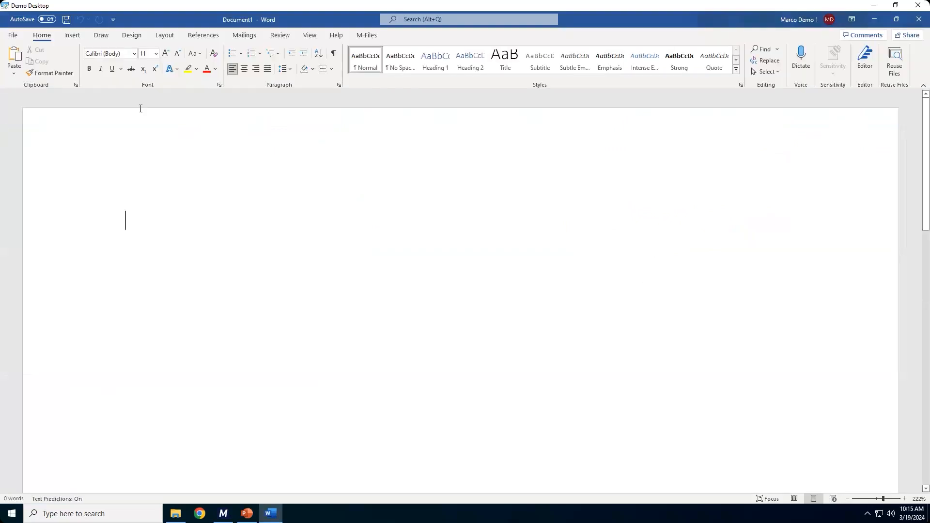
Open the Customer Thank You Letter from the M-Files view Checked Out to Me
{"action": "left_click", "coordinate": [365, 36]}
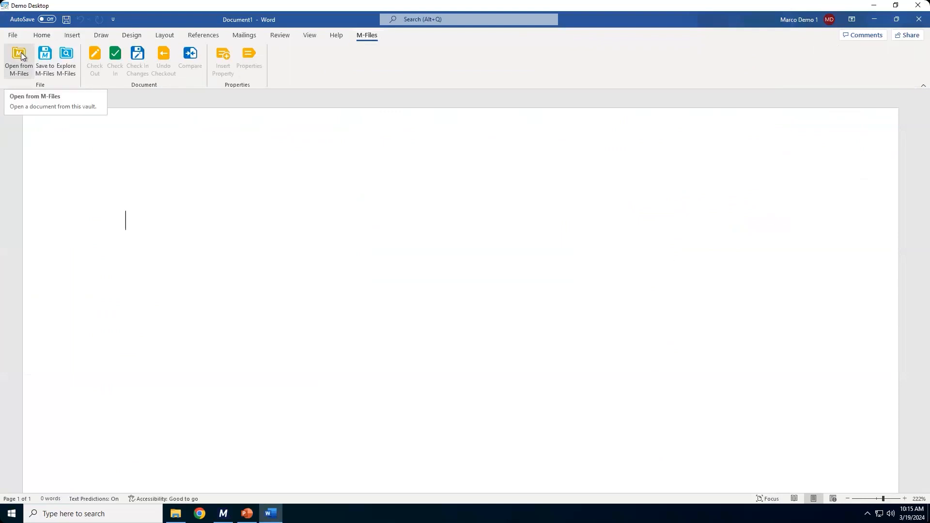
{"action": "left_click", "coordinate": [22, 57]}
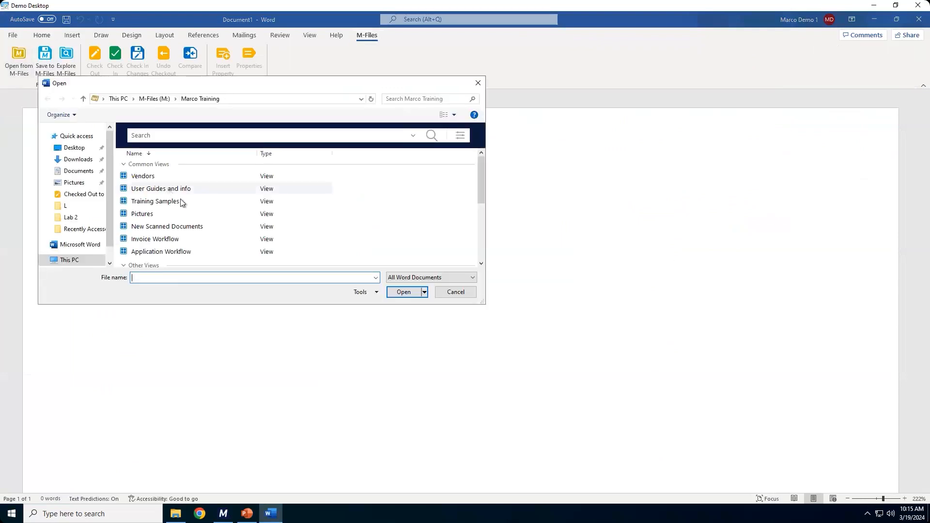
{"action": "scroll", "coordinate": [197, 210], "scroll_direction": "down", "scroll_amount": 4}
{"action": "double_click", "coordinate": [167, 226]}
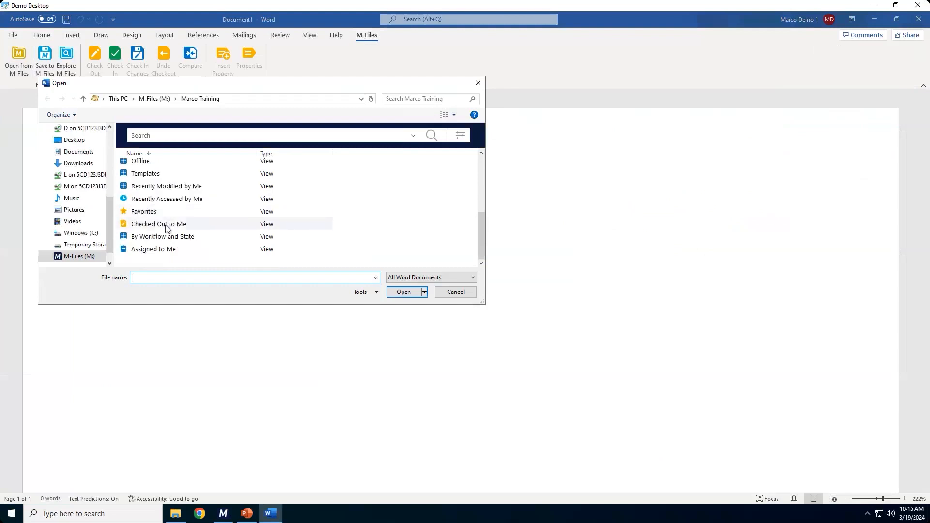
{"action": "double_click", "coordinate": [175, 168]}
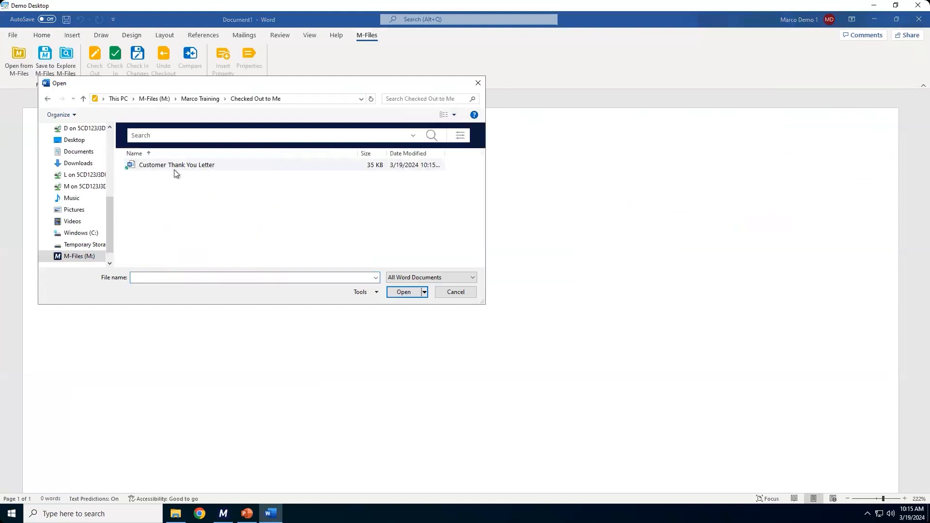
{"action": "left_click", "coordinate": [404, 292]}
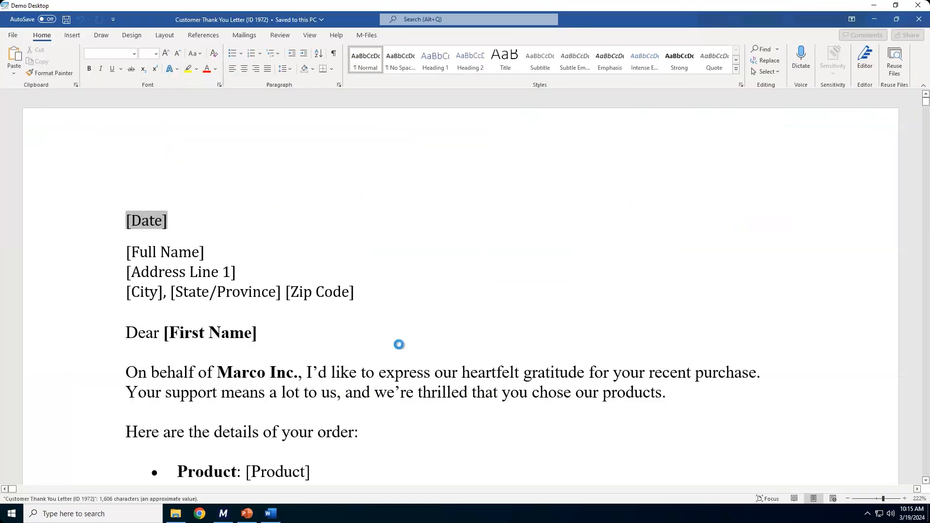
Insert a period and a space after the [First Payment Due] placeholder in the template
{"action": "scroll", "coordinate": [400, 346], "scroll_direction": "down", "scroll_amount": 7}
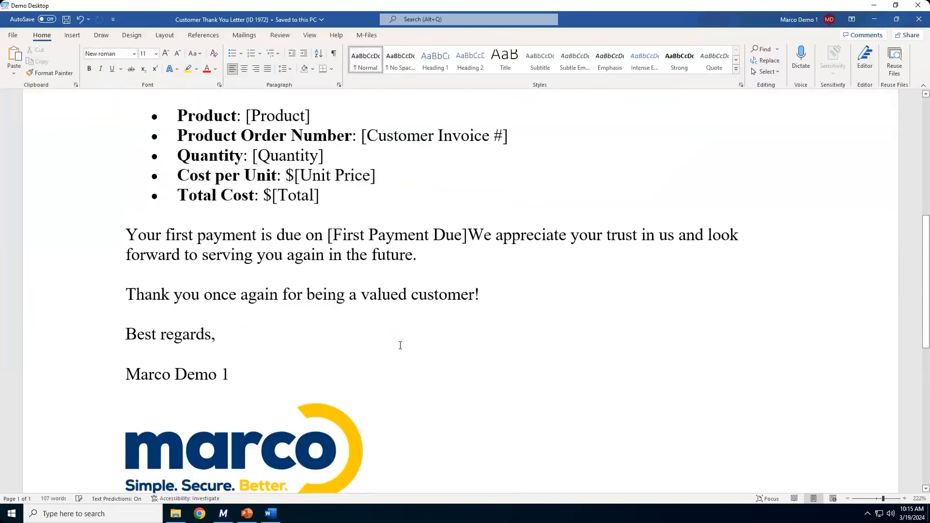
{"action": "left_click", "coordinate": [471, 237]}
{"action": "type", "text": "."}
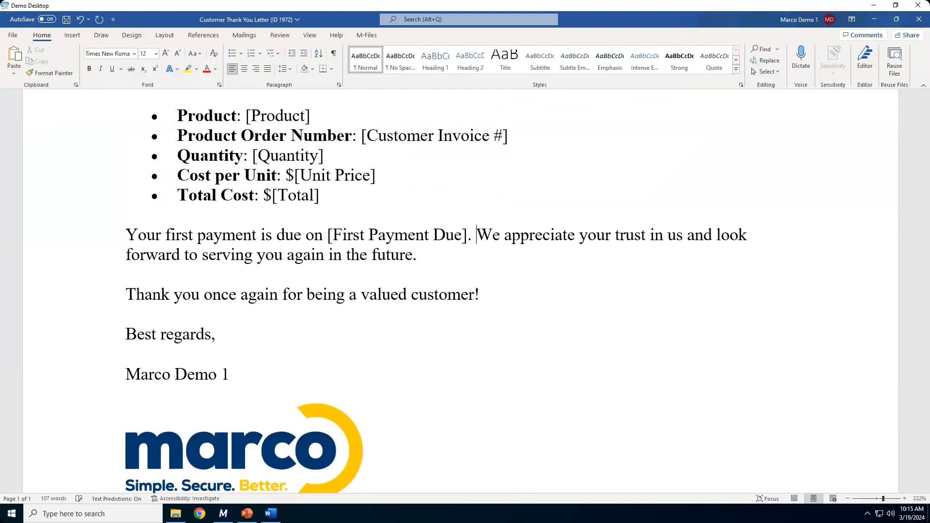
Check the corrected thank-you letter template in to M-Files, saving its changes, and close Word
{"action": "left_click", "coordinate": [367, 35]}
{"action": "left_click", "coordinate": [112, 59]}
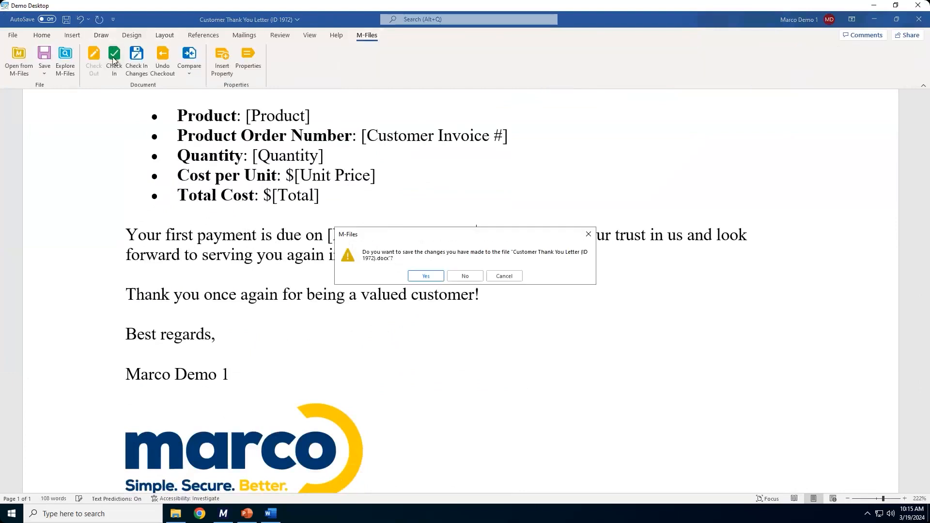
{"action": "left_click", "coordinate": [434, 275]}
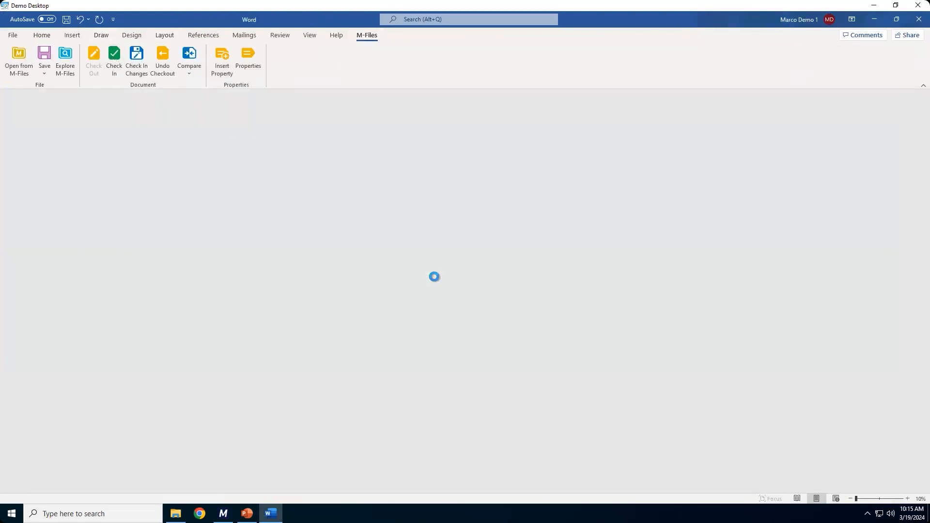
{"action": "left_click", "coordinate": [924, 19]}
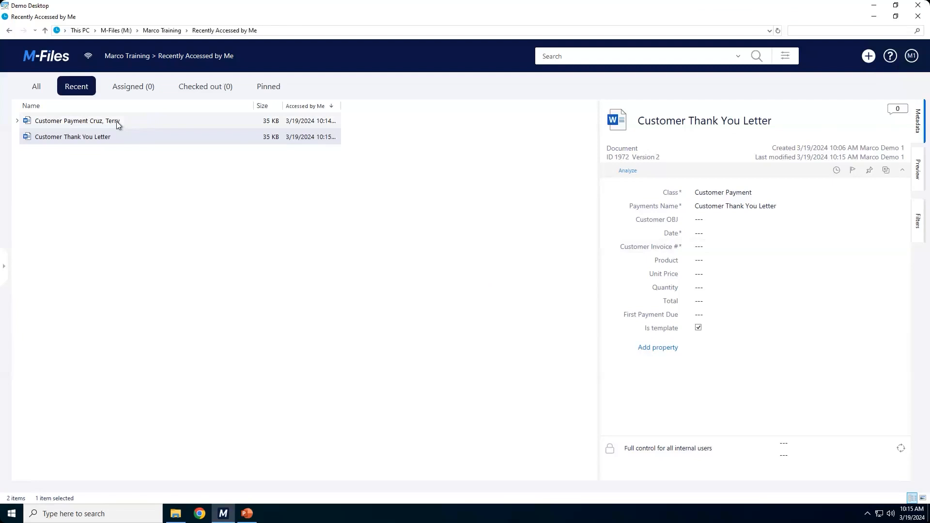
Return to the Marco Training vault's home view and switch to PowerPoint
{"action": "left_click", "coordinate": [44, 57]}
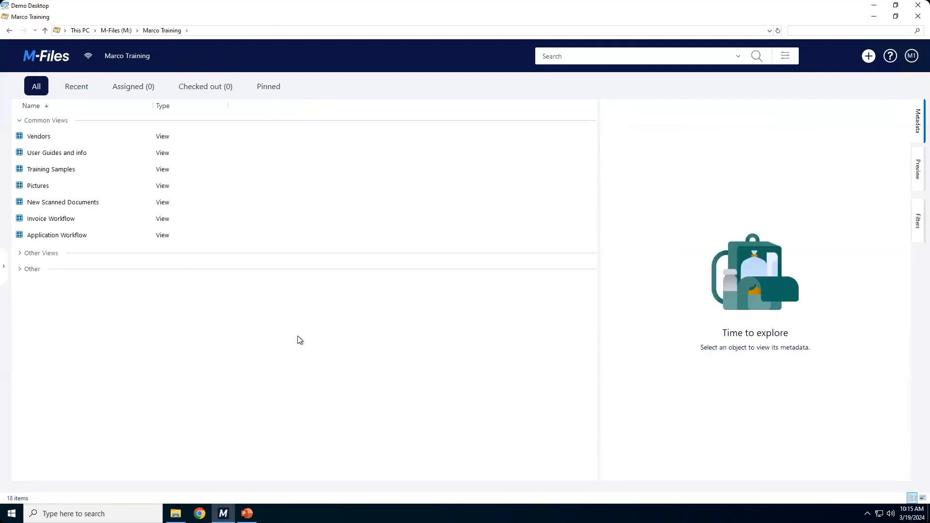
{"action": "left_click", "coordinate": [248, 515]}
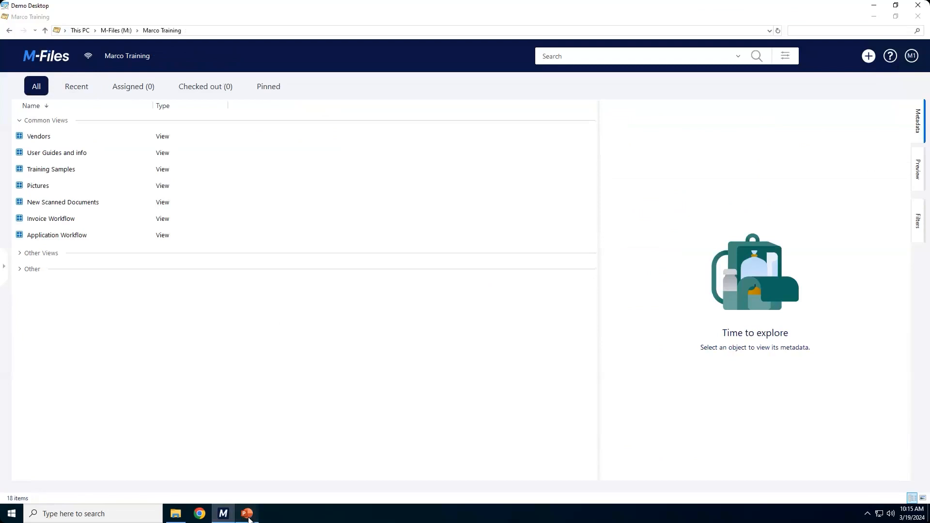